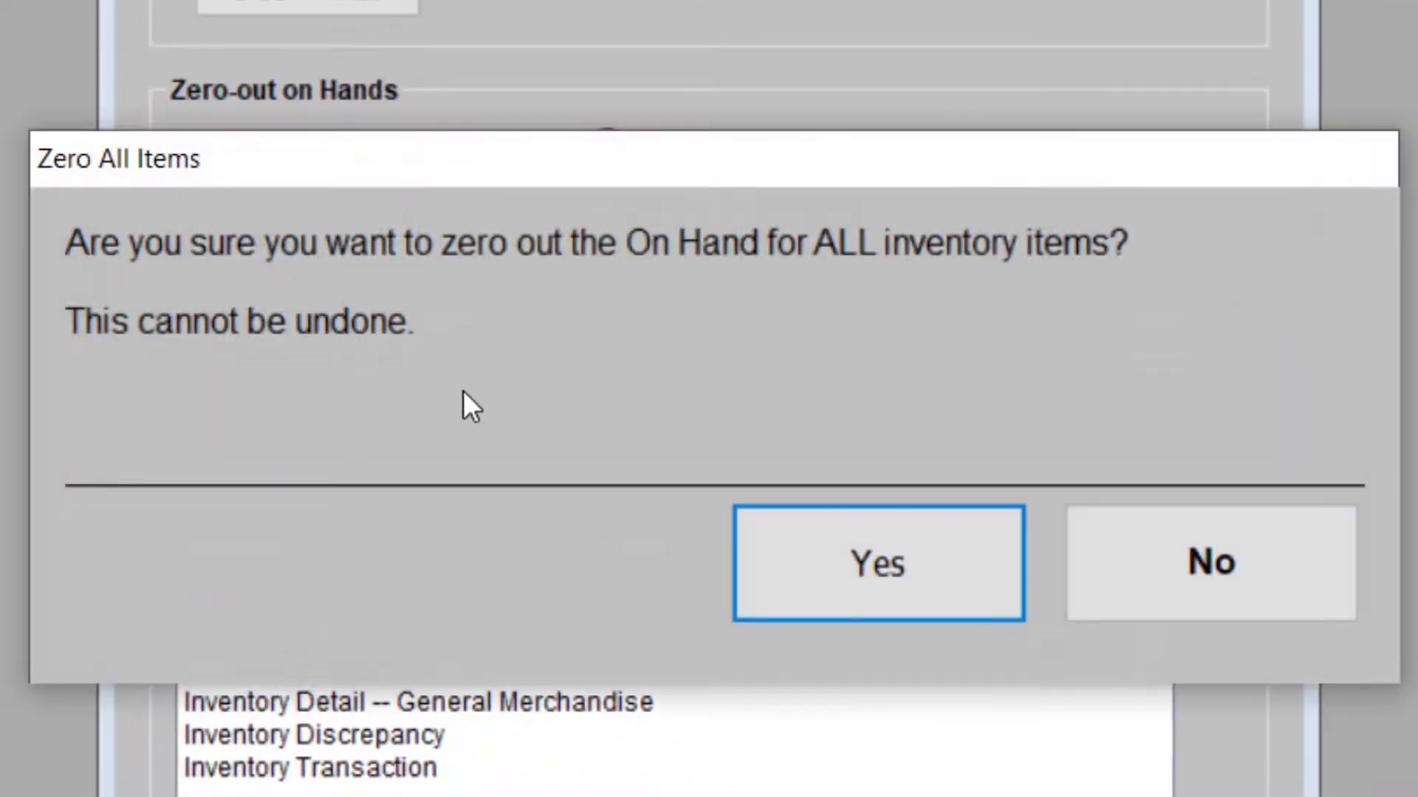
Confirm zeroing out the on-hand quantities for all inventory items and acknowledge the update
left_click(861, 564)
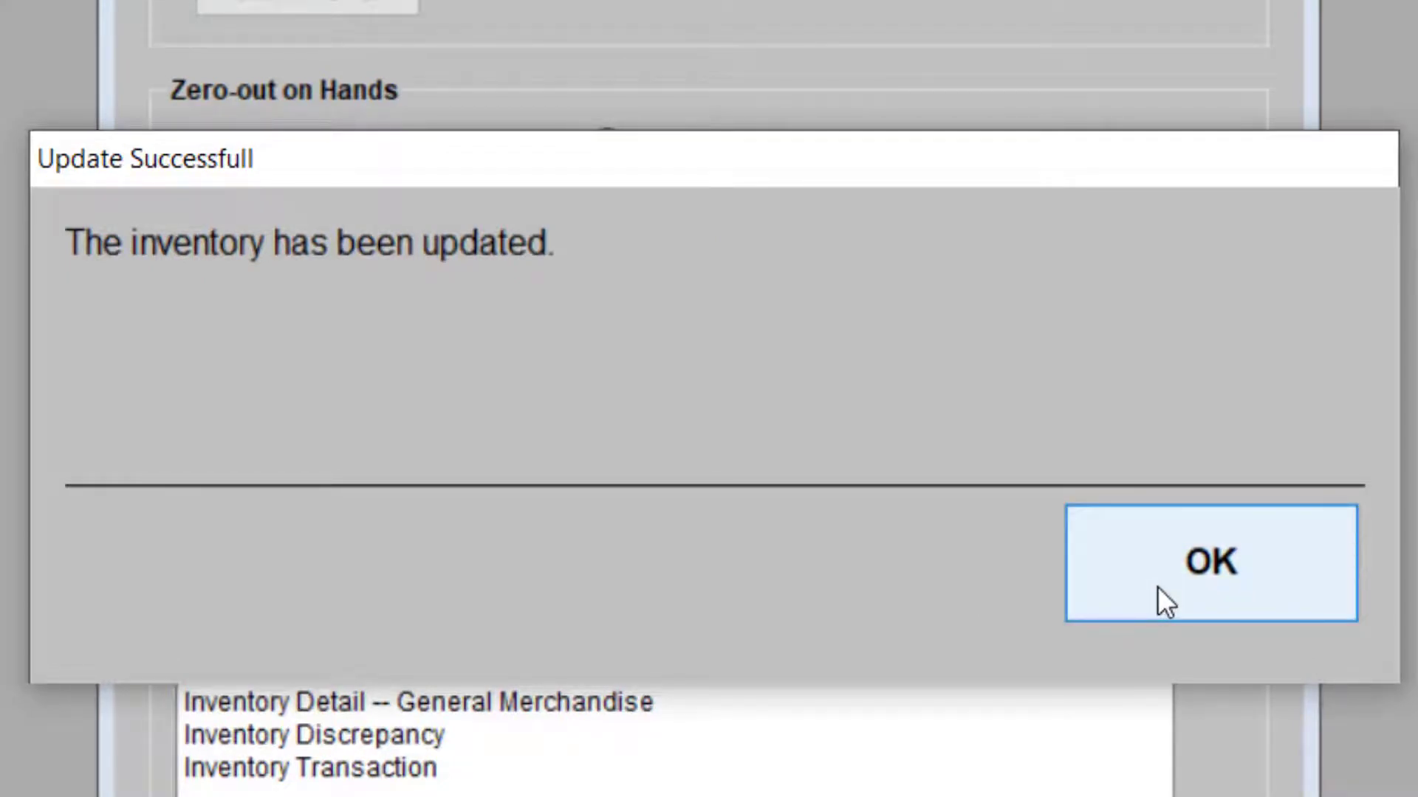
left_click(1158, 586)
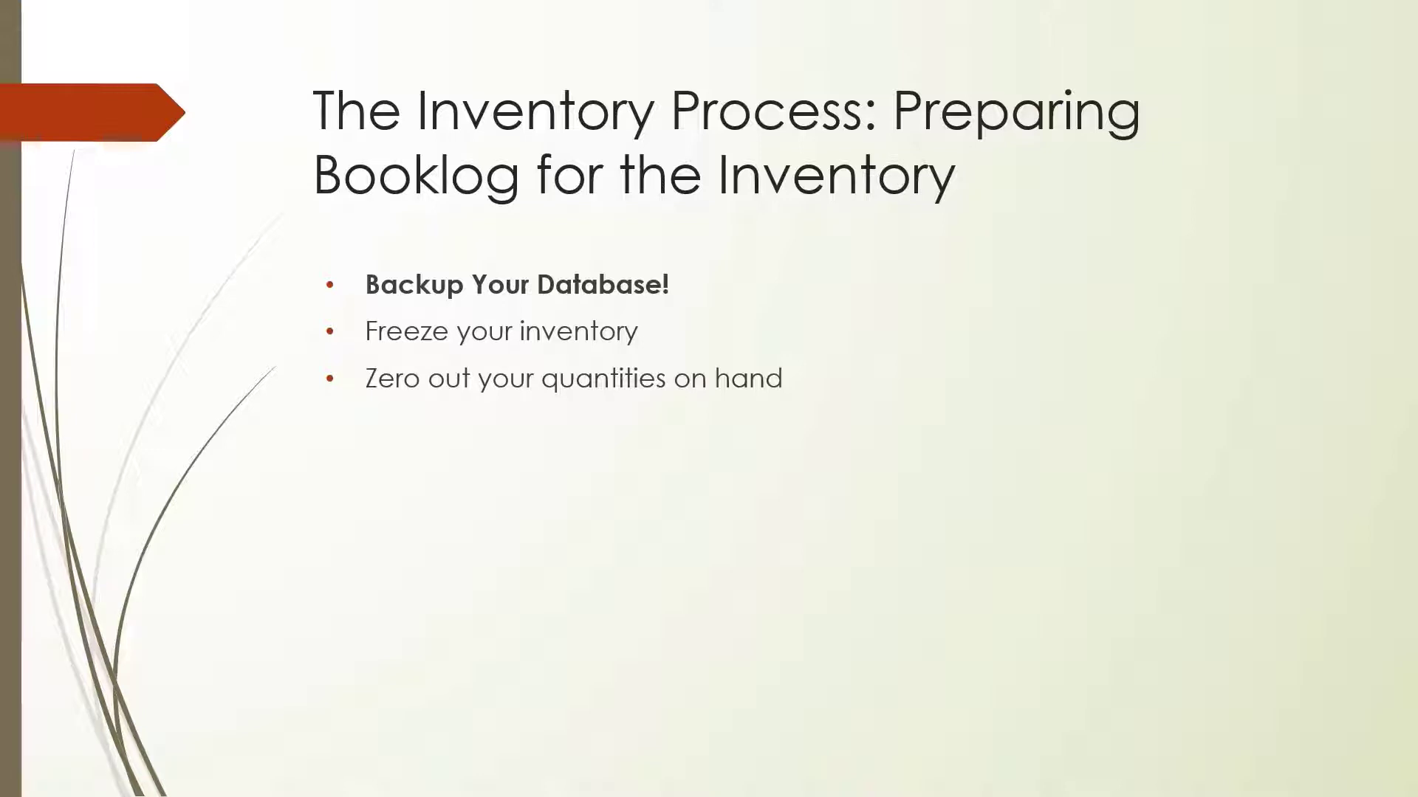
key("Right")
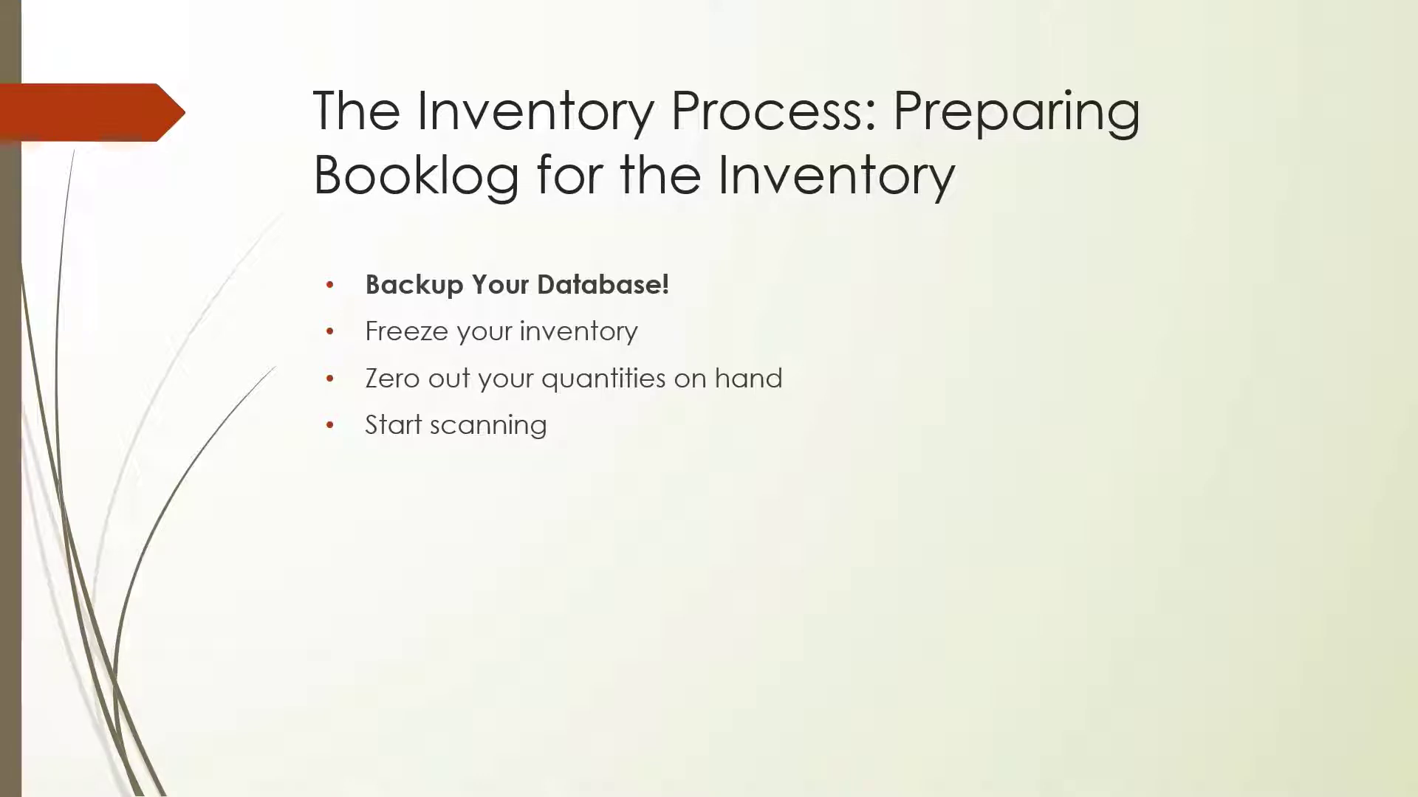
key("Right")
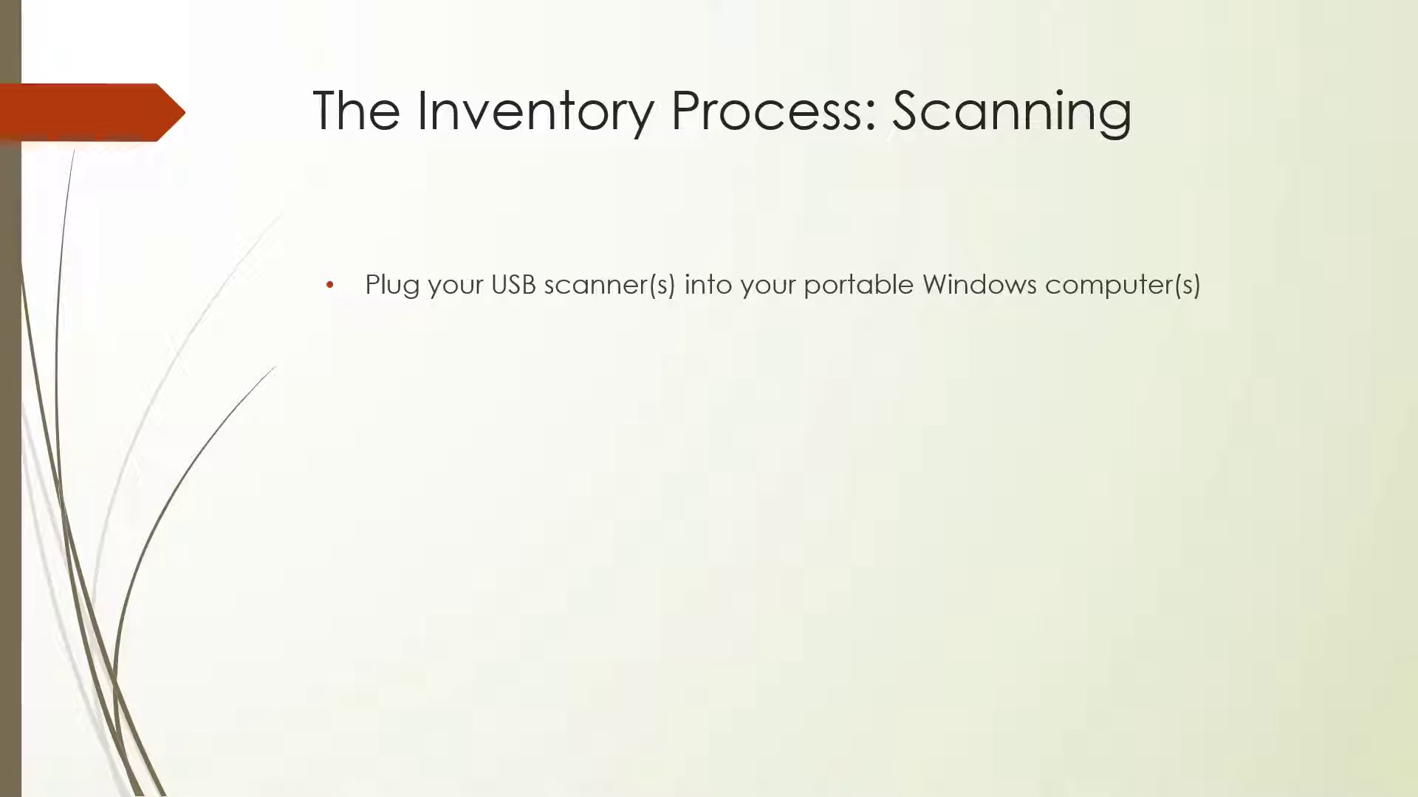
key("Right")
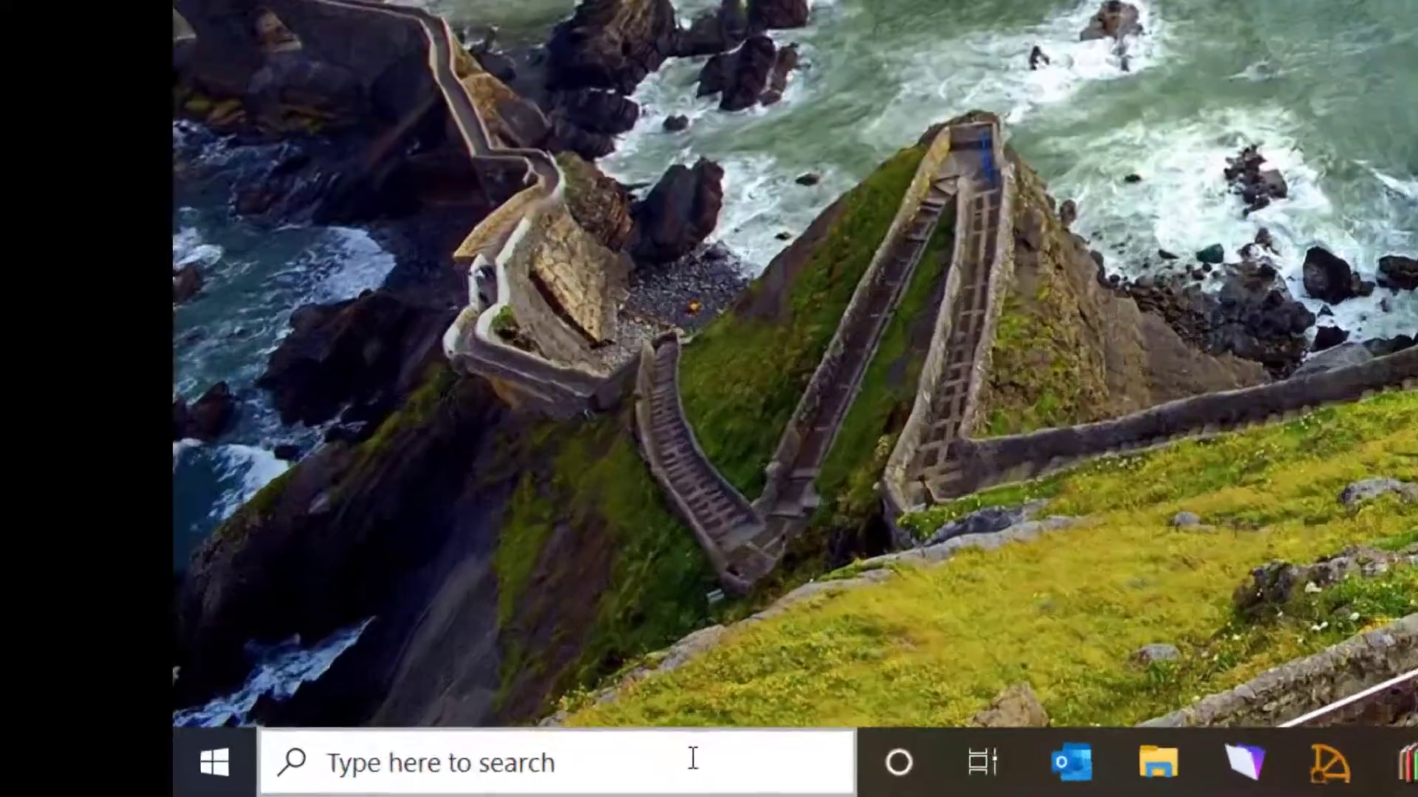
Open Notepad through the Windows search
left_click(692, 758)
type("n ote")
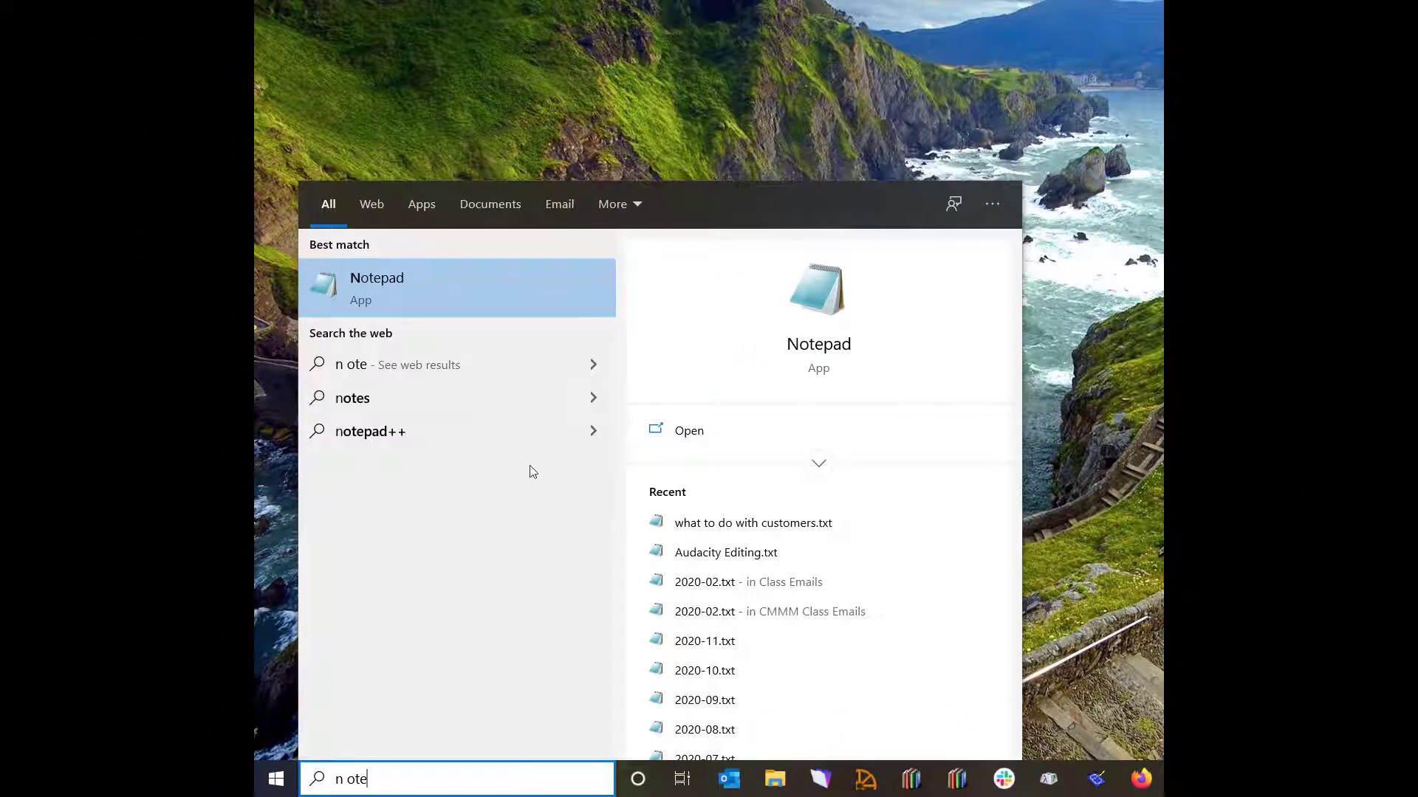
left_click(437, 278)
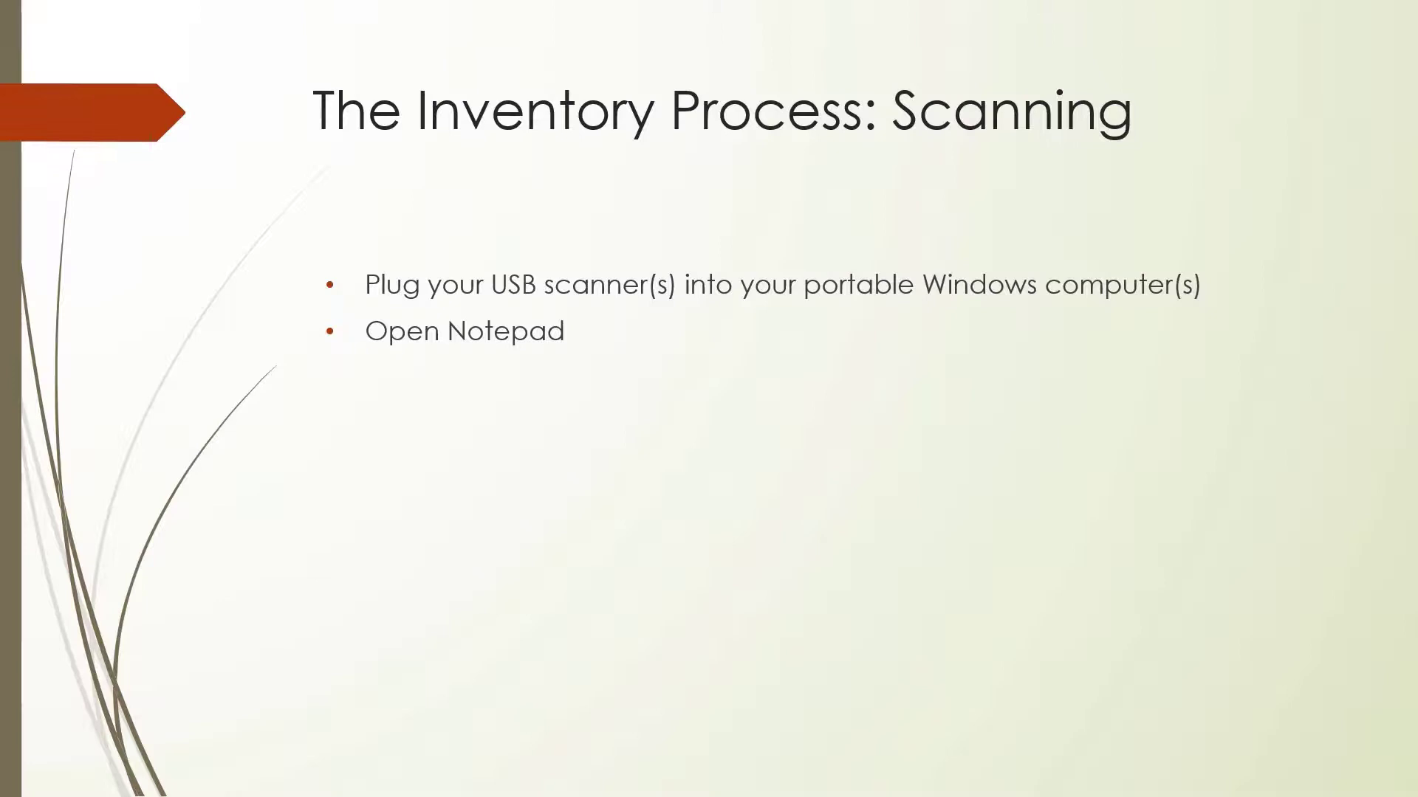
key("Right")
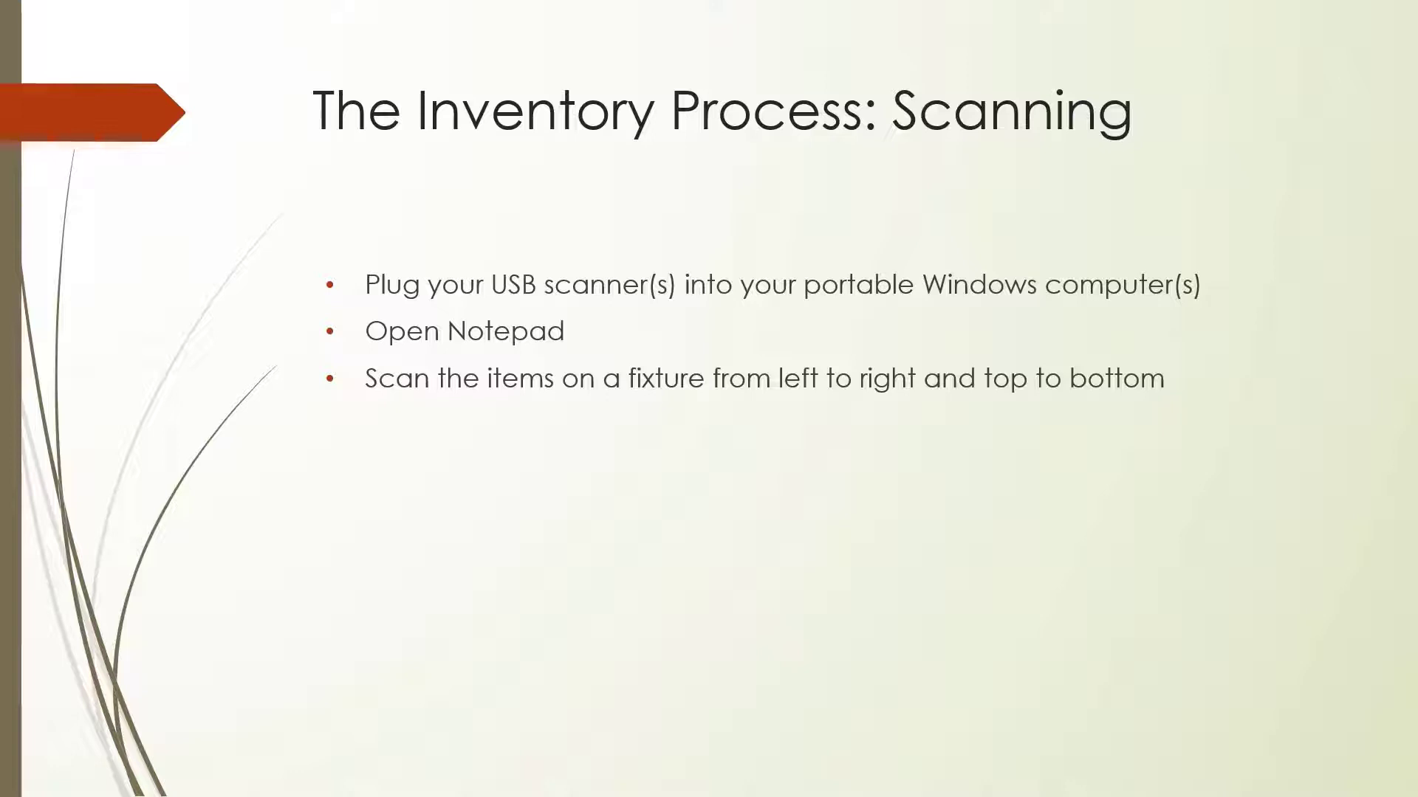
key("Right")
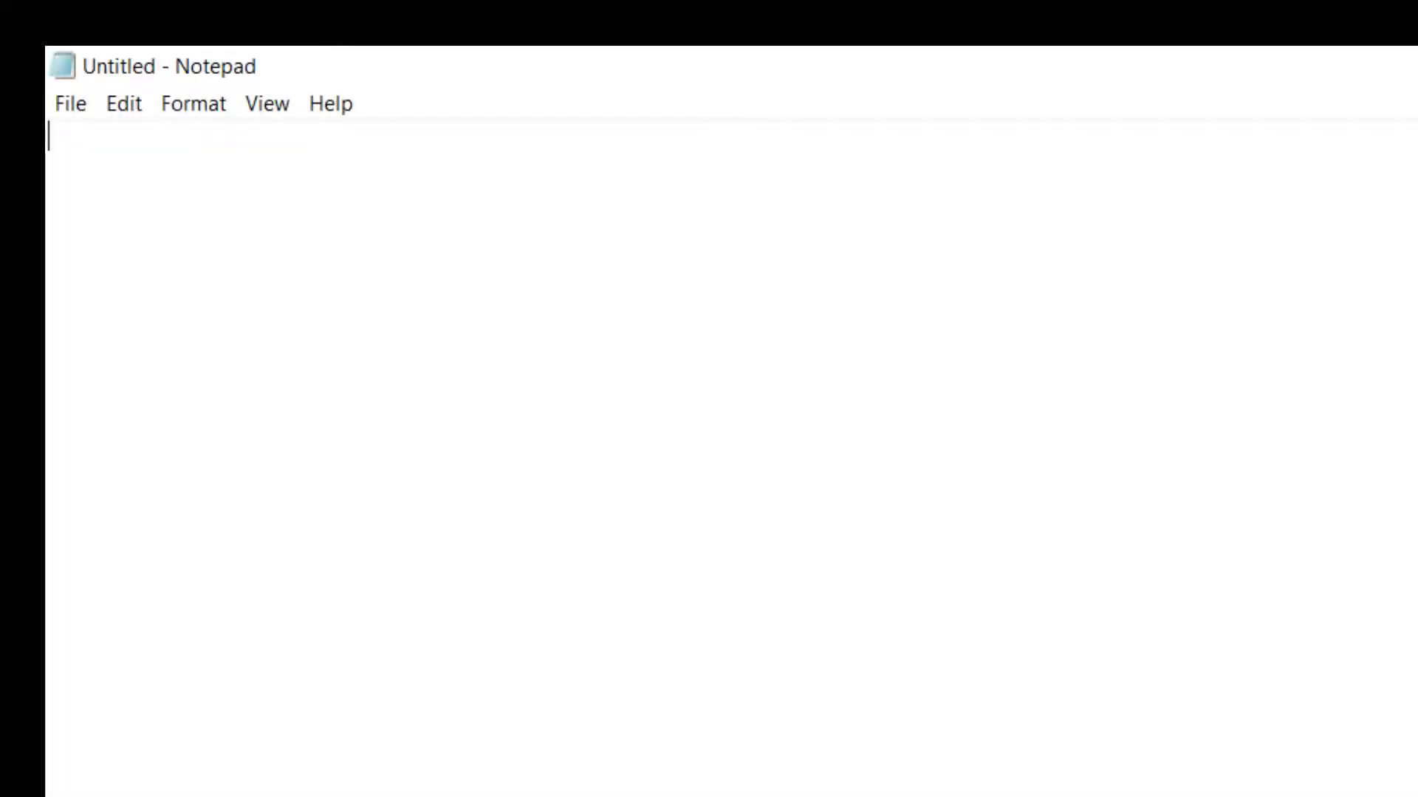
type("9780140420159")
key("Return")
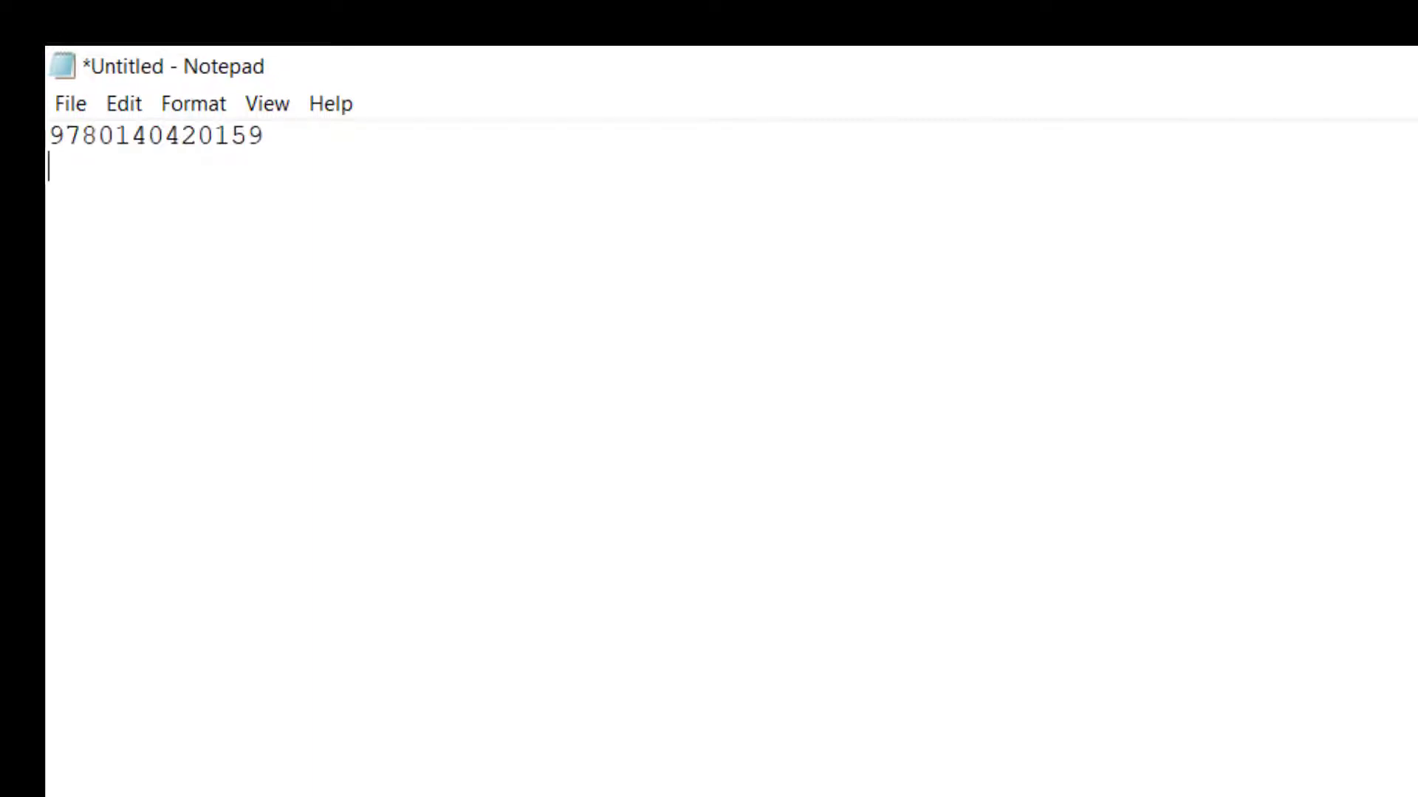
type("9780140420159")
key("Return")
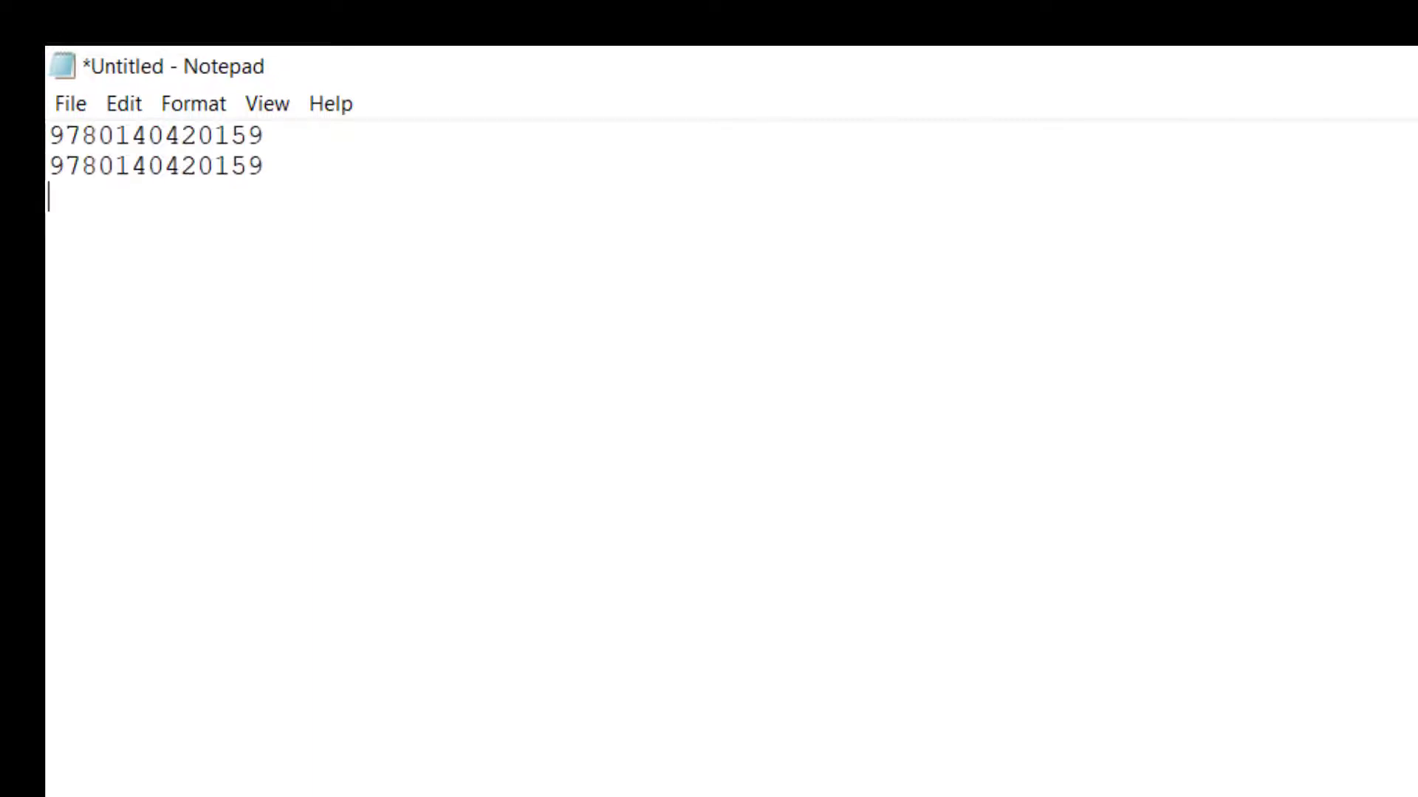
type("046442127707")
key("Return")
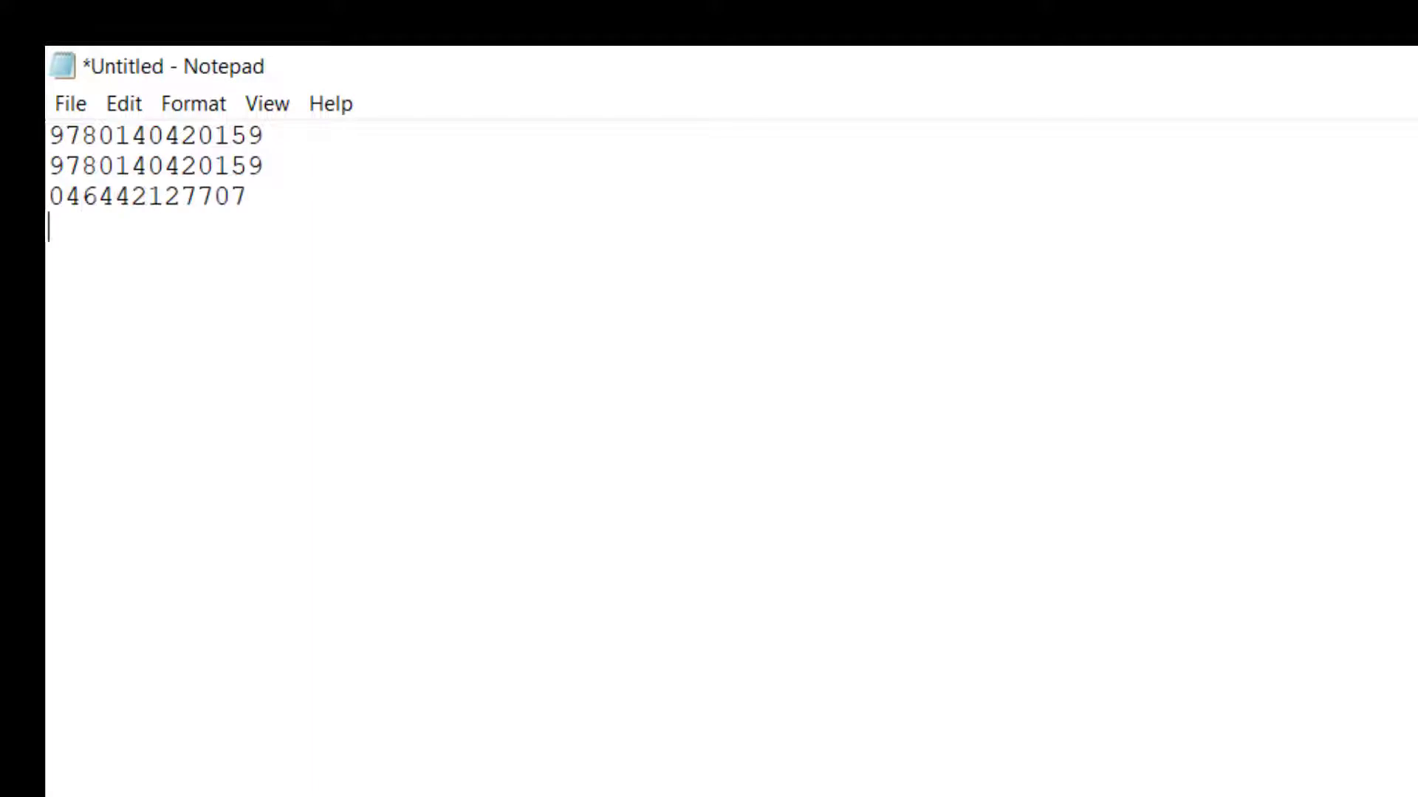
type("978061812")
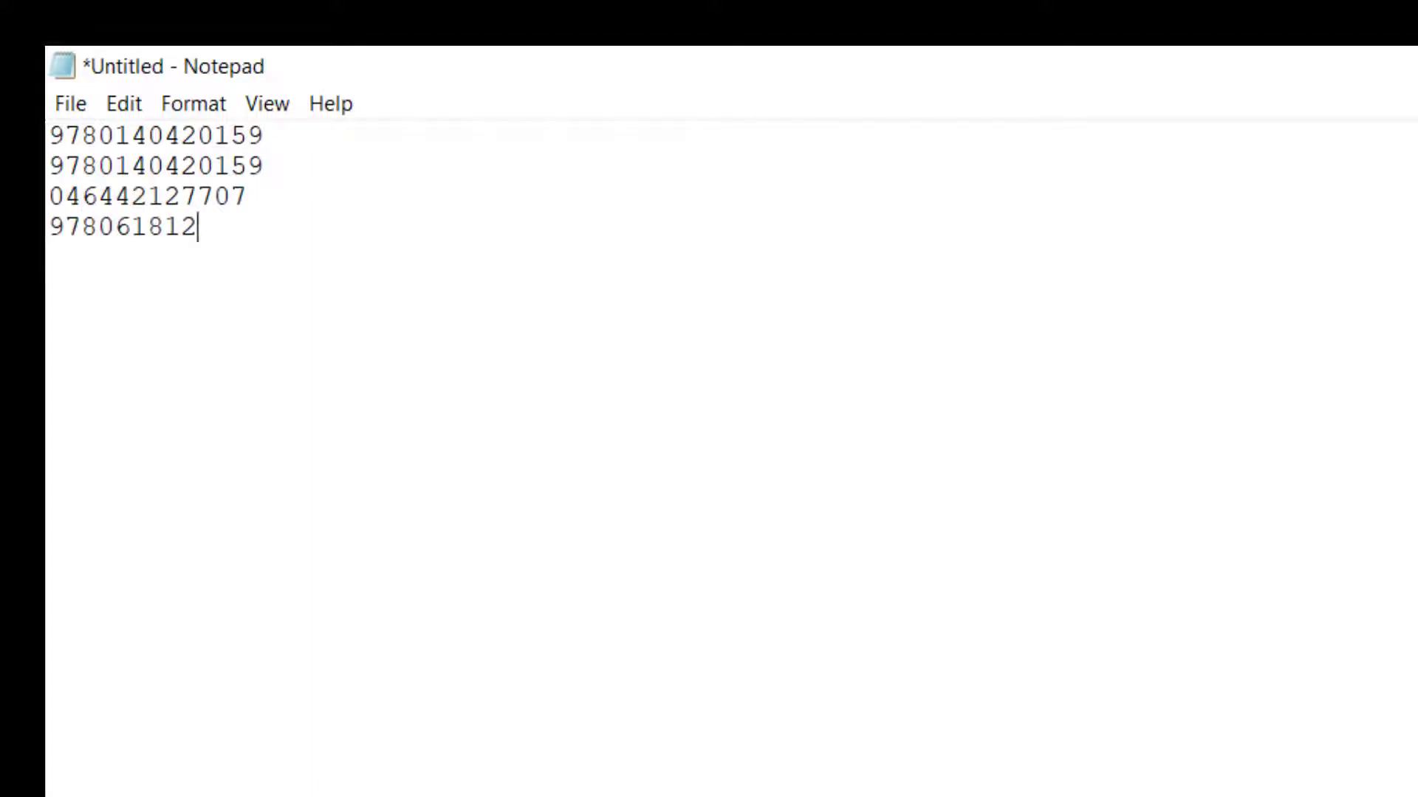
type("7702")
key("Return")
type("5")
key("Return")
type("97803745232")
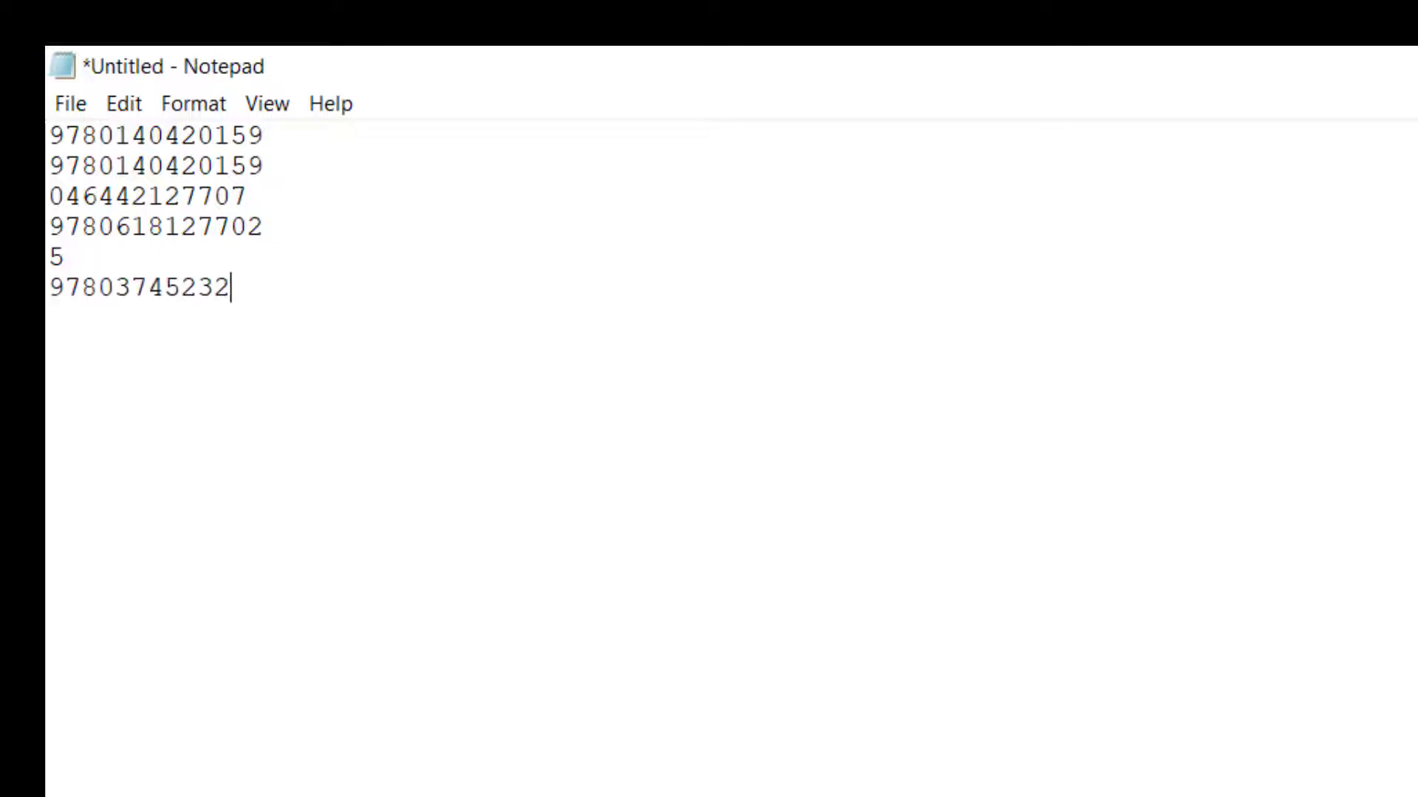
type("68")
key("Return")
type("978081957090")
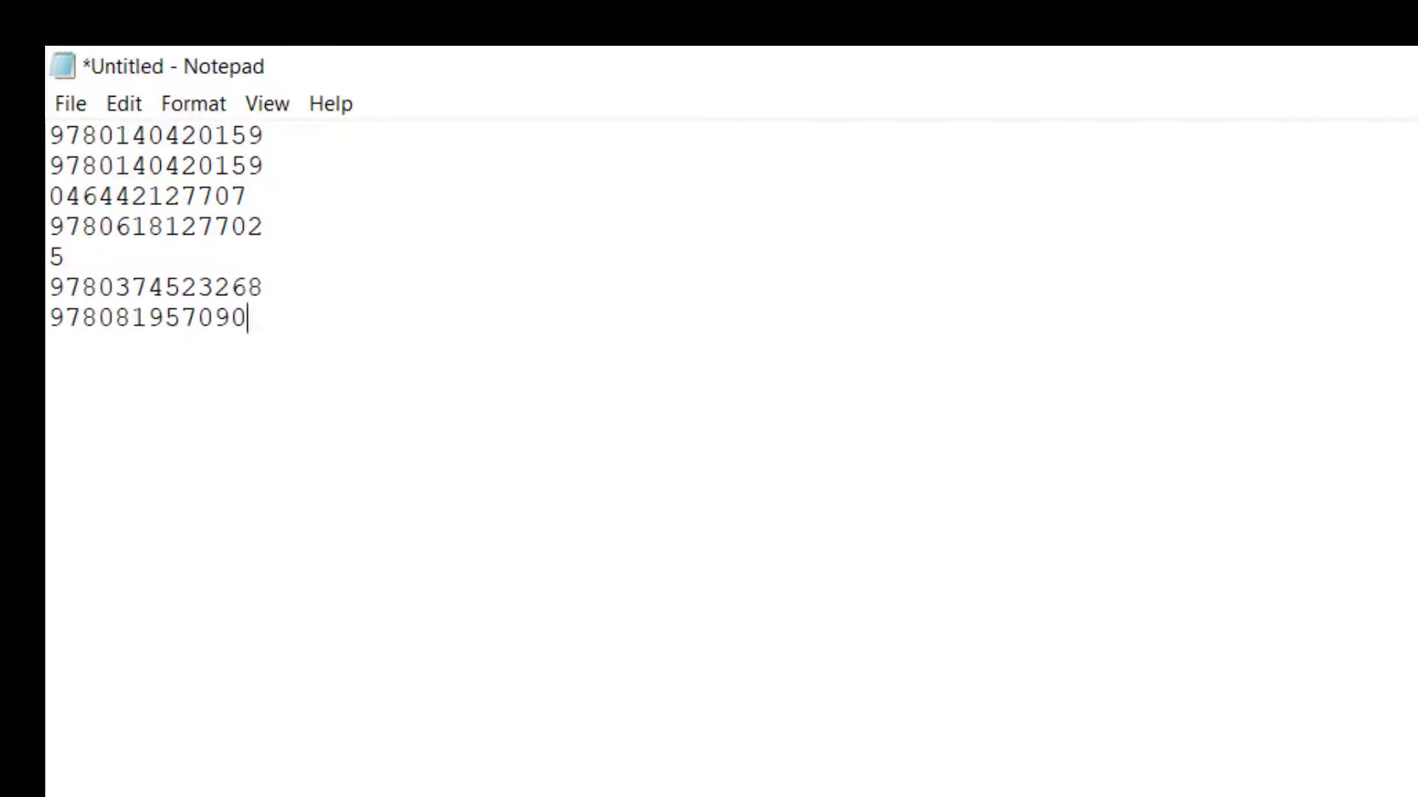
type("1")
key("Return")
type("978081")
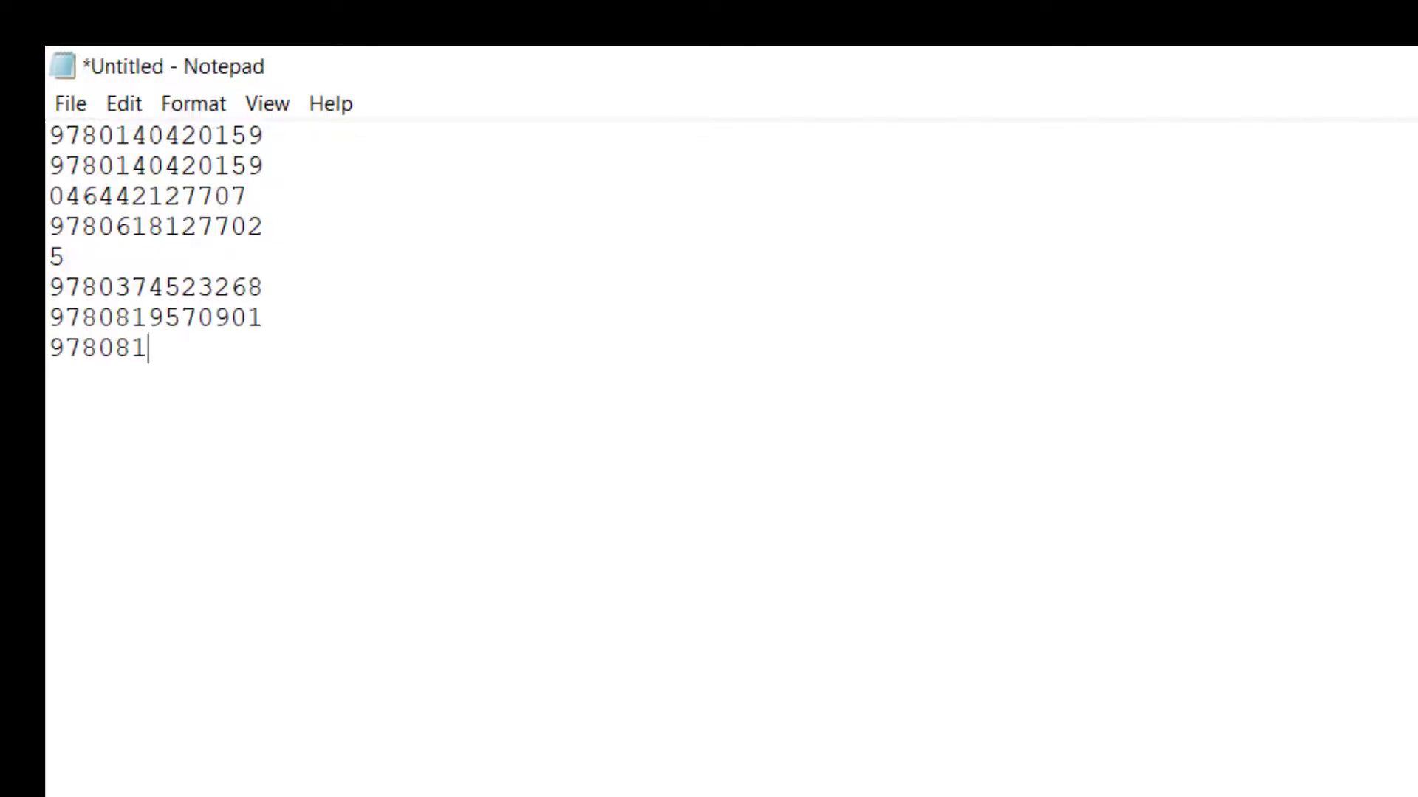
type("9512017")
key("Return")
type("9780819512017")
key("Return")
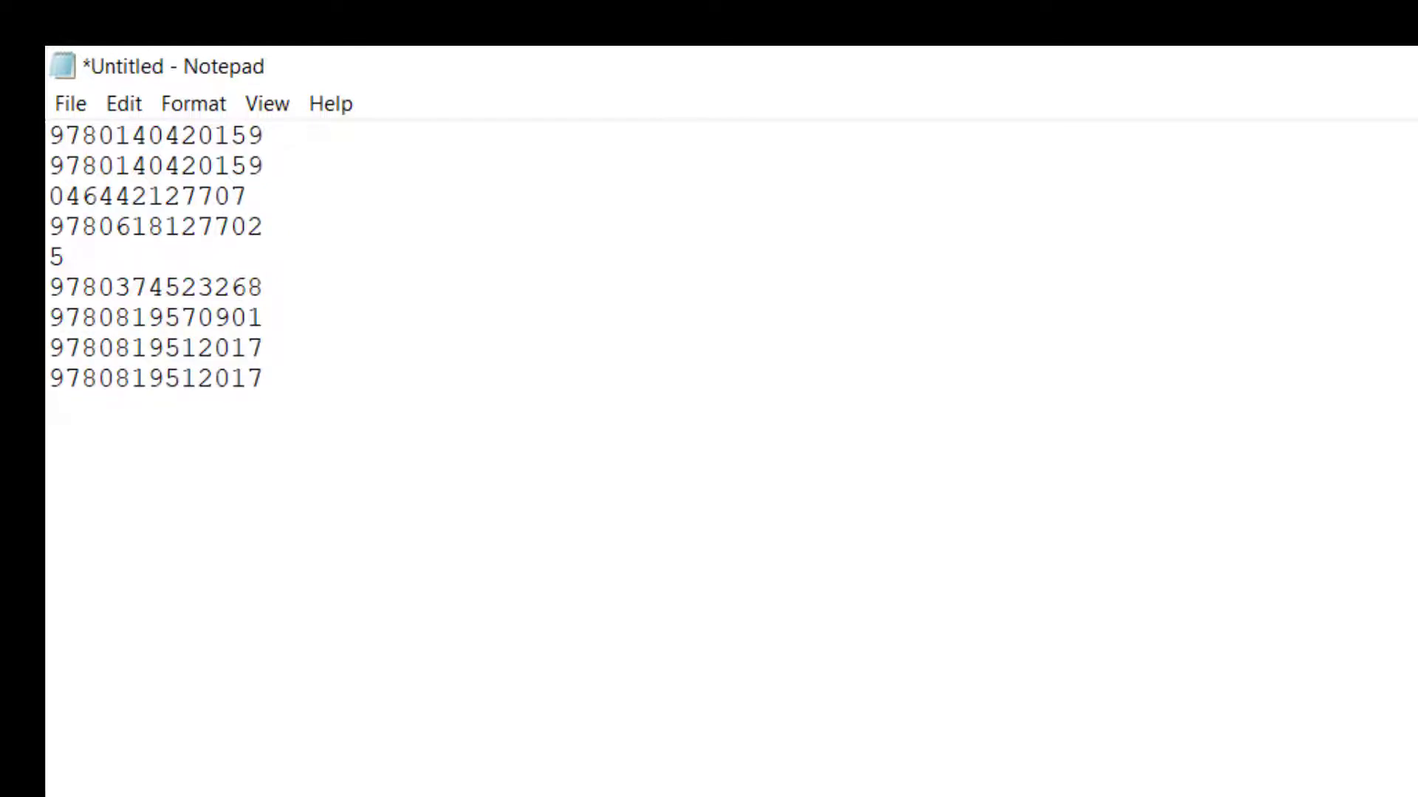
type("9780819512017")
key("Return")
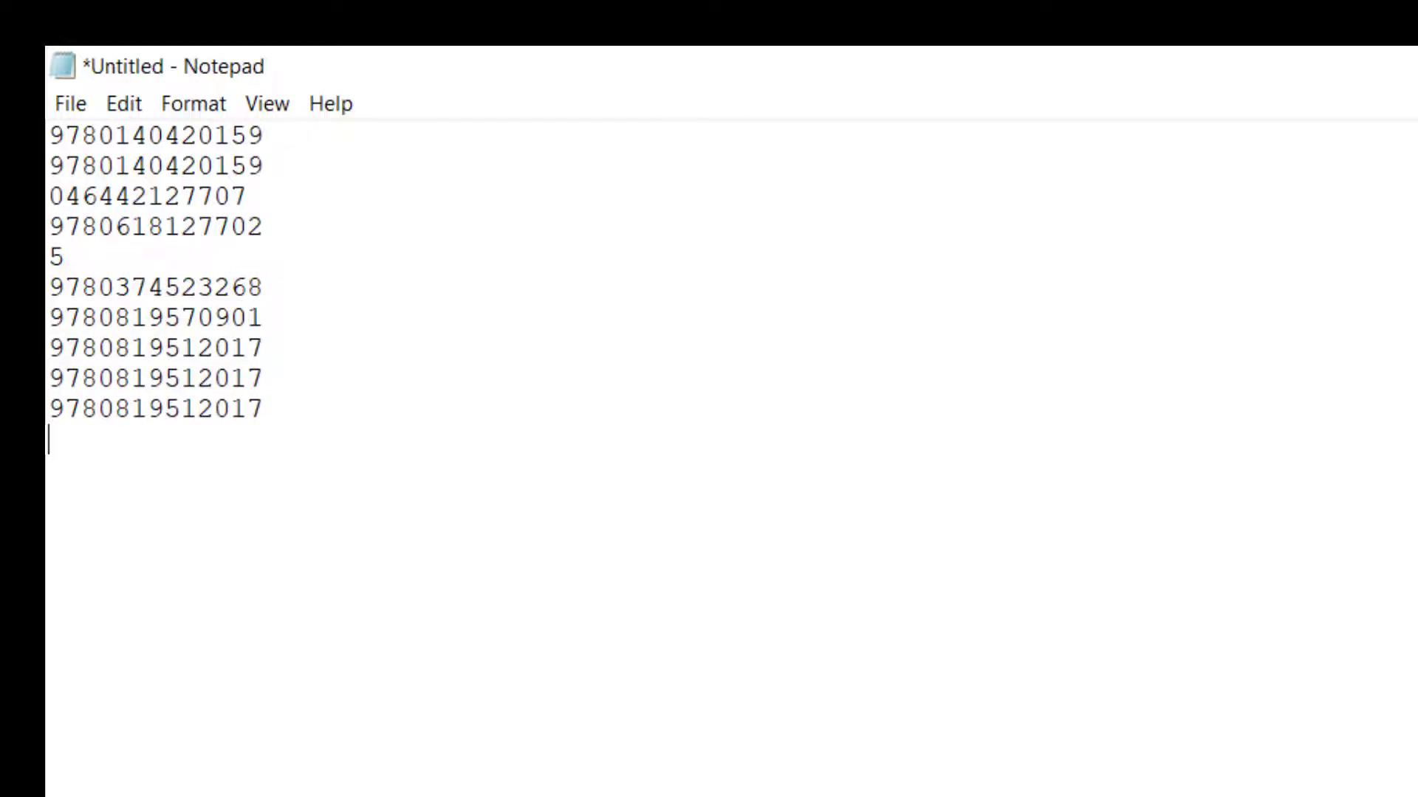
type("9780374527730")
key("Return")
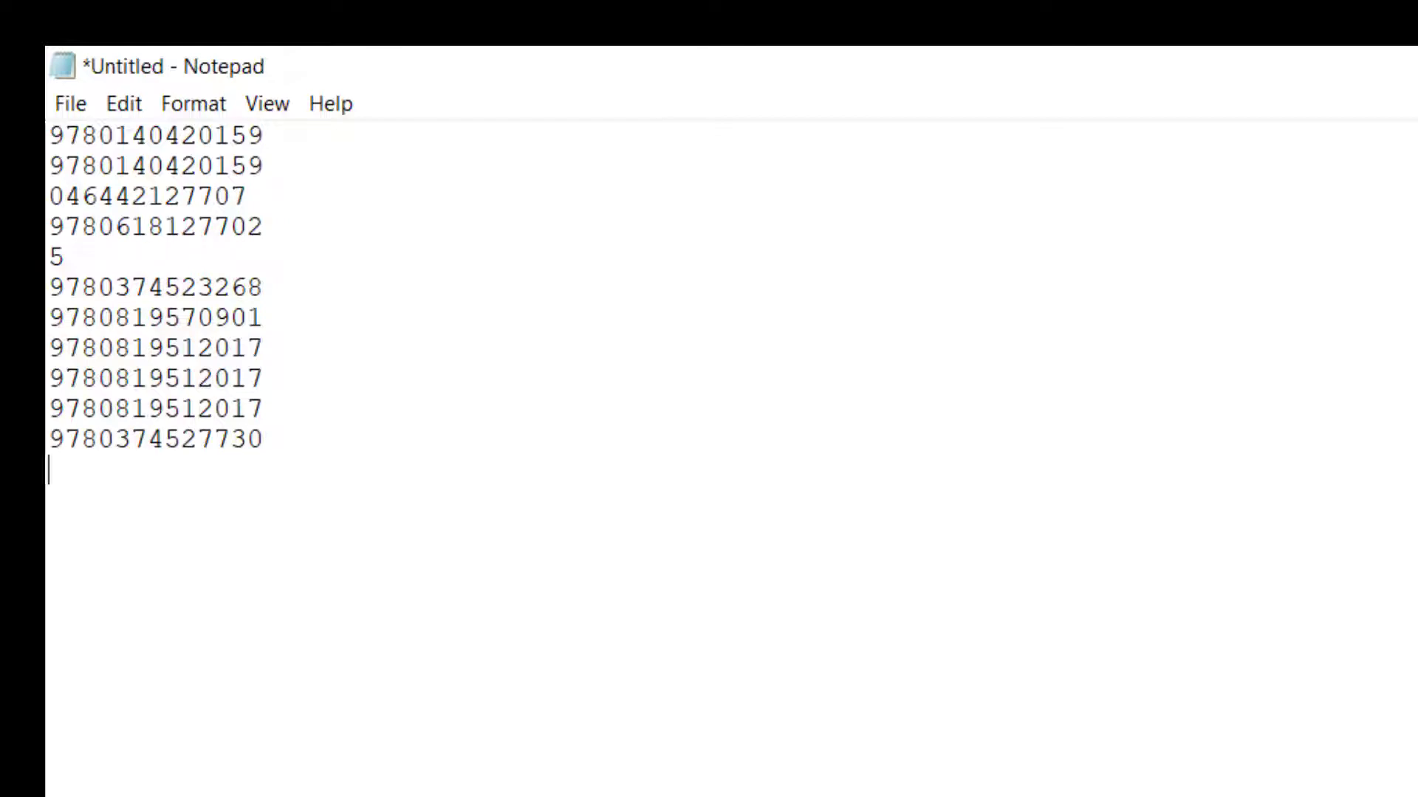
type("5")
key("Return")
type("9780374121082")
key("Return")
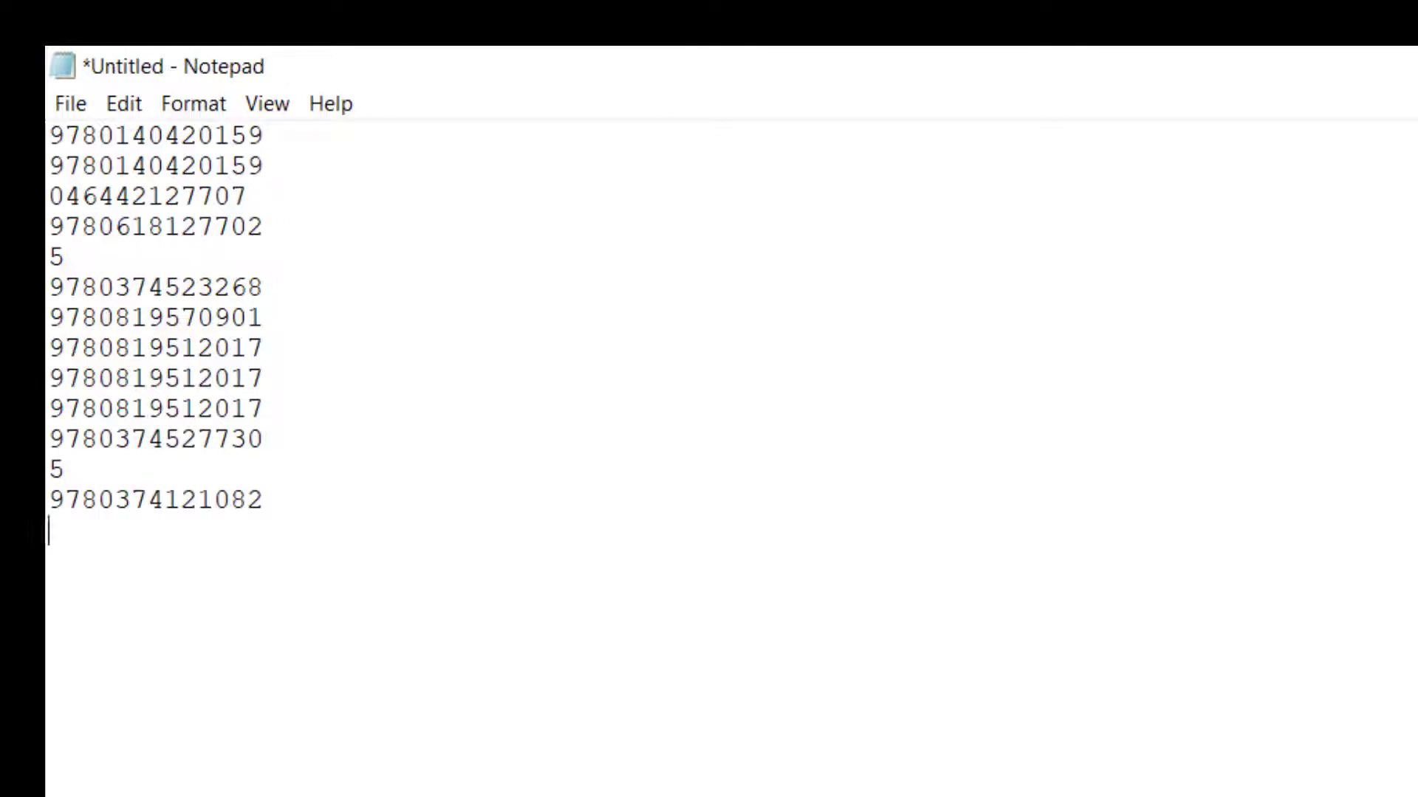
type("9780374525361")
key("Return")
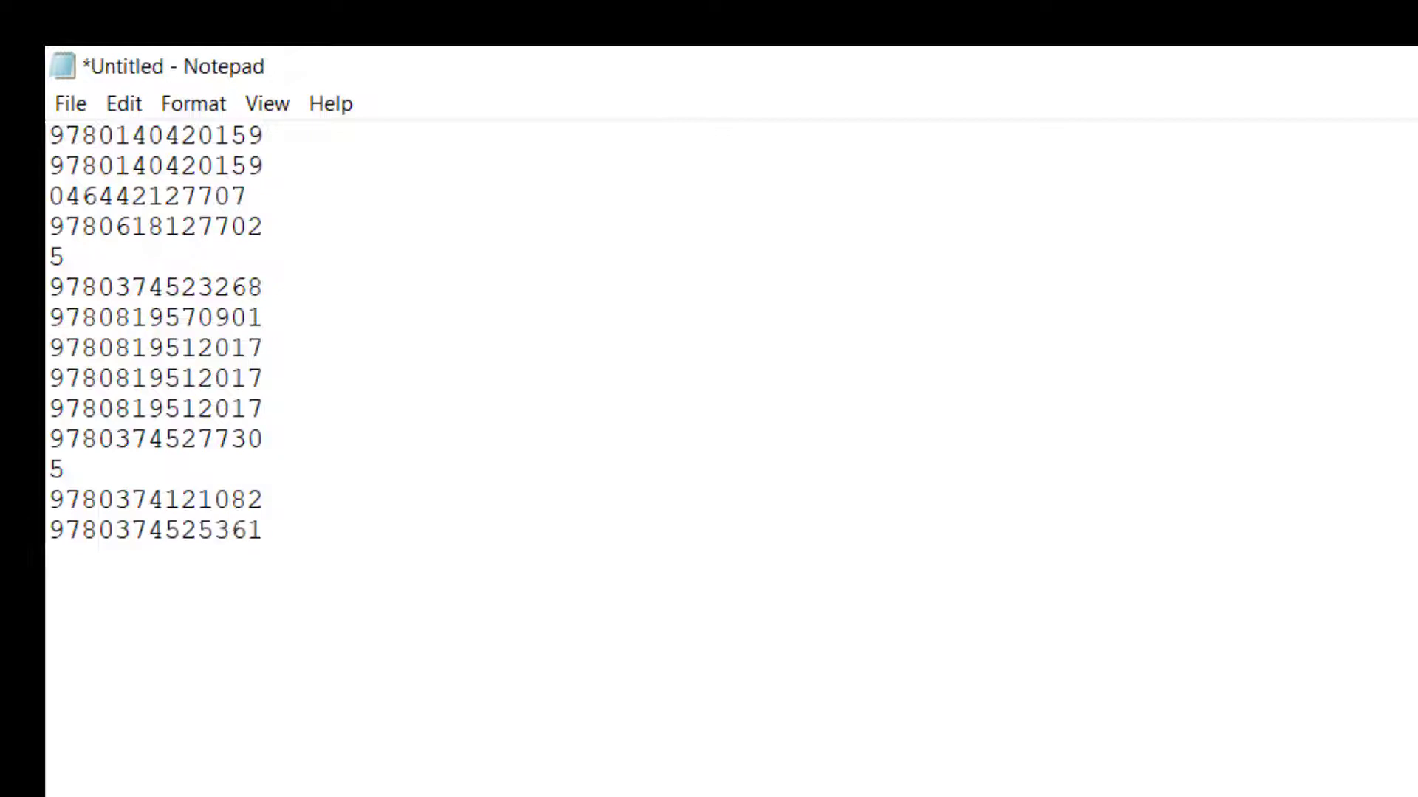
type("9780374525361")
key("Return")
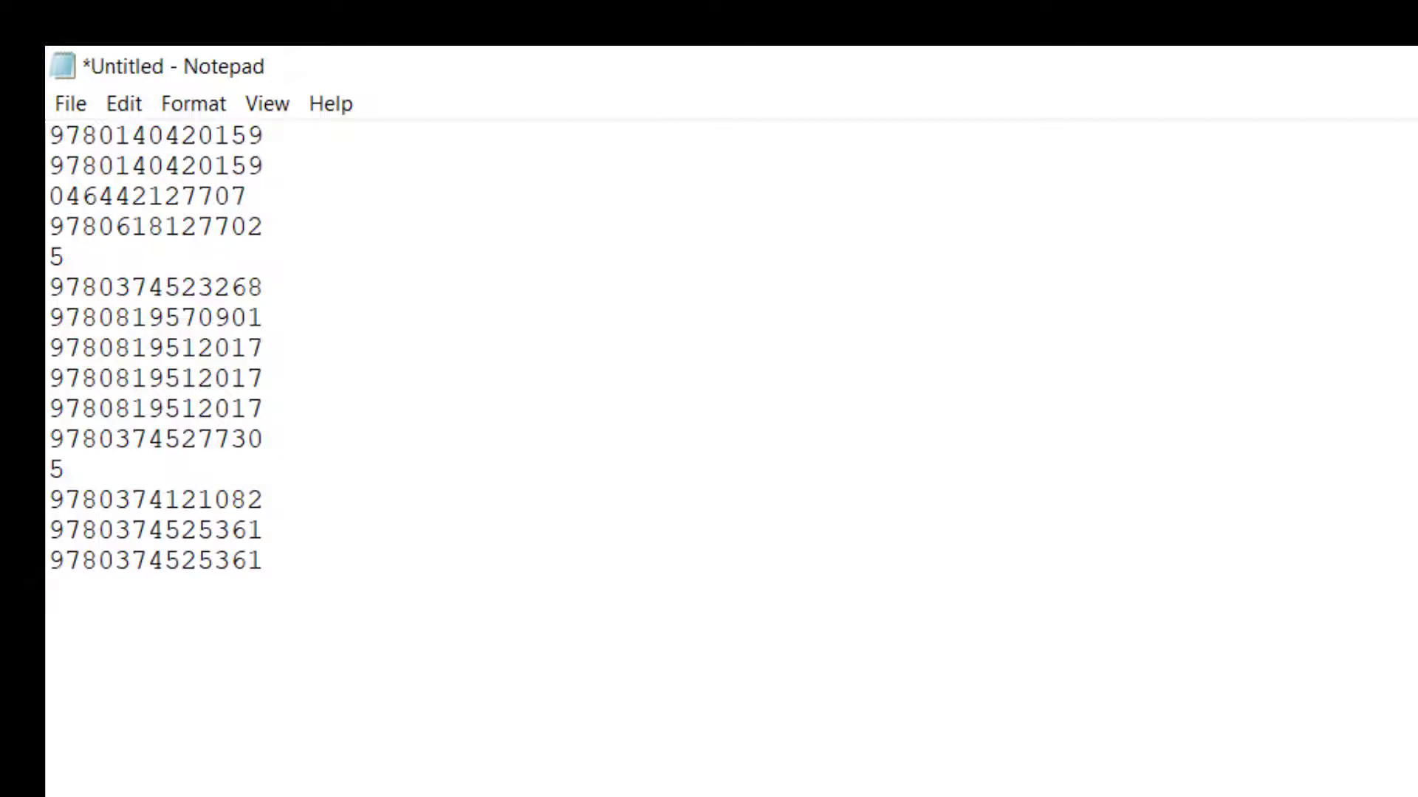
type("9780374105716")
key("Return")
type("12")
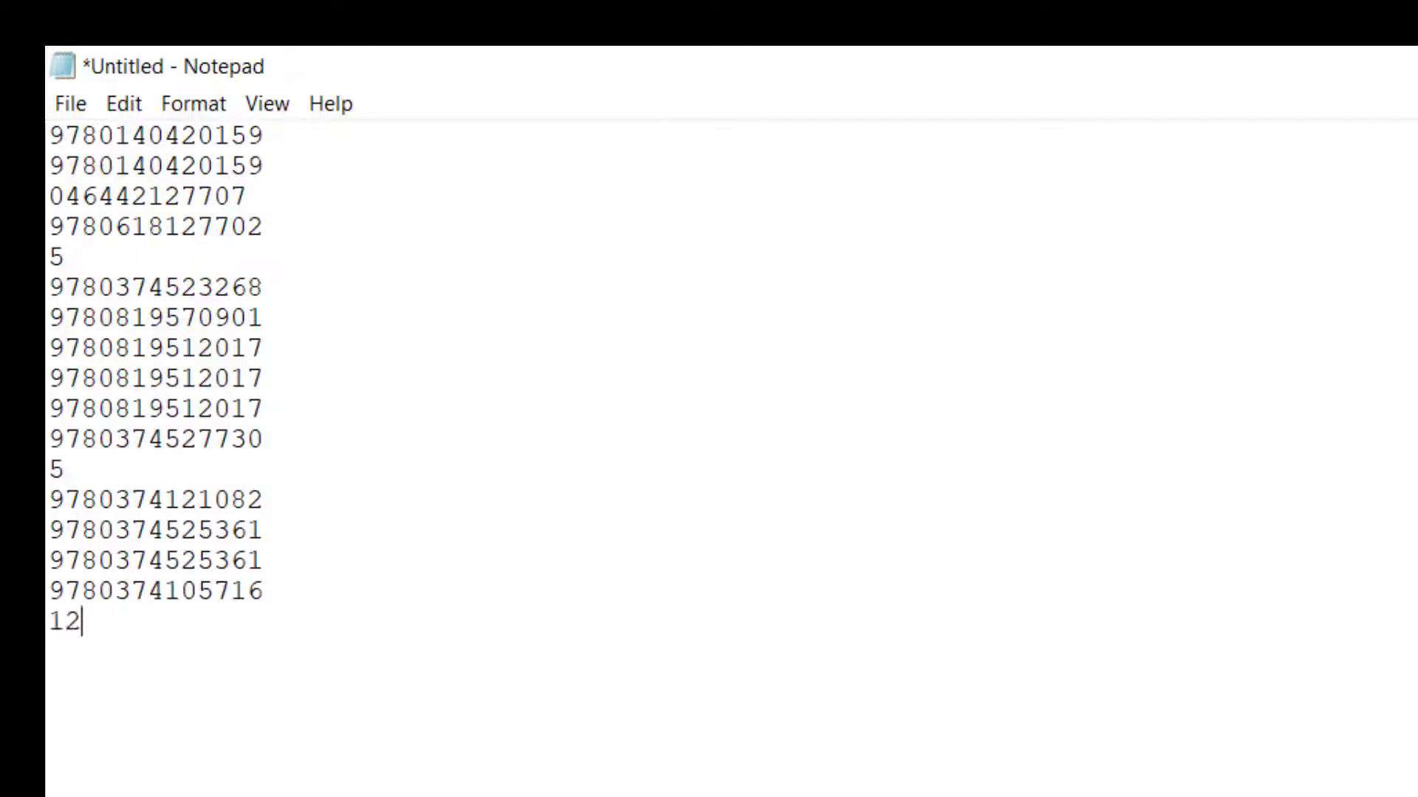
key("Return")
type("9780374119027")
key("Return")
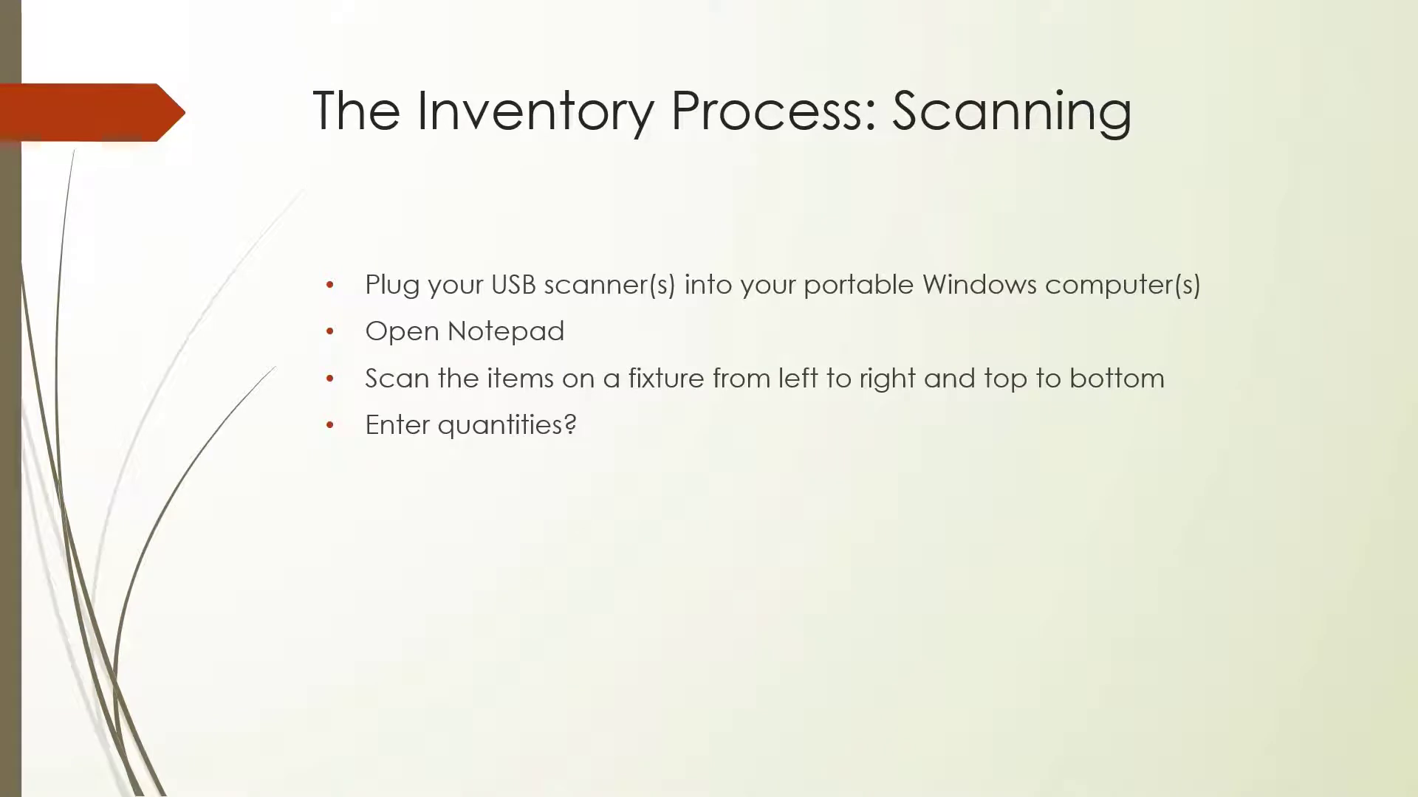
key("Right")
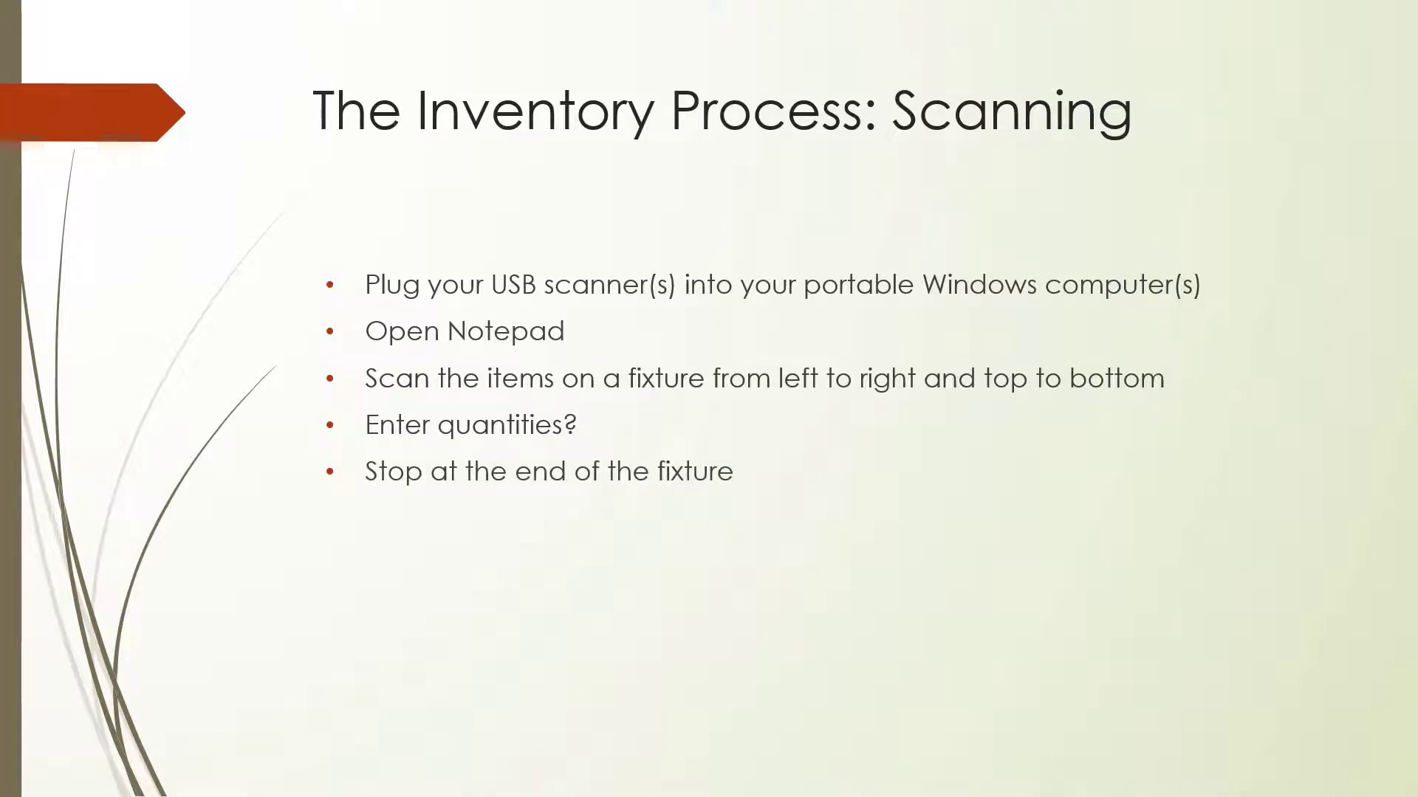
key("Right")
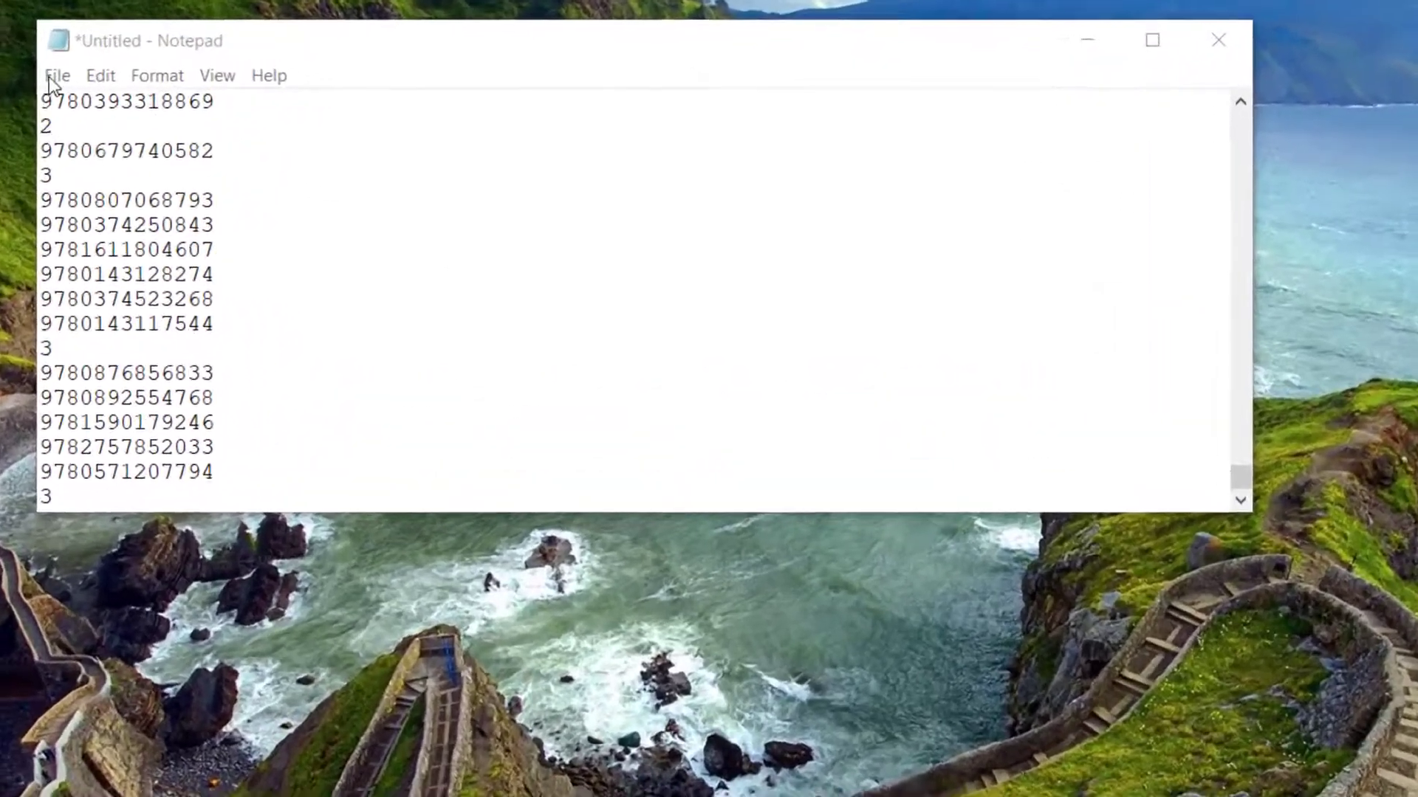
Save the scan list as POE4.txt in the Inventory 2020 folder on the C: drive and close Notepad
left_click(49, 77)
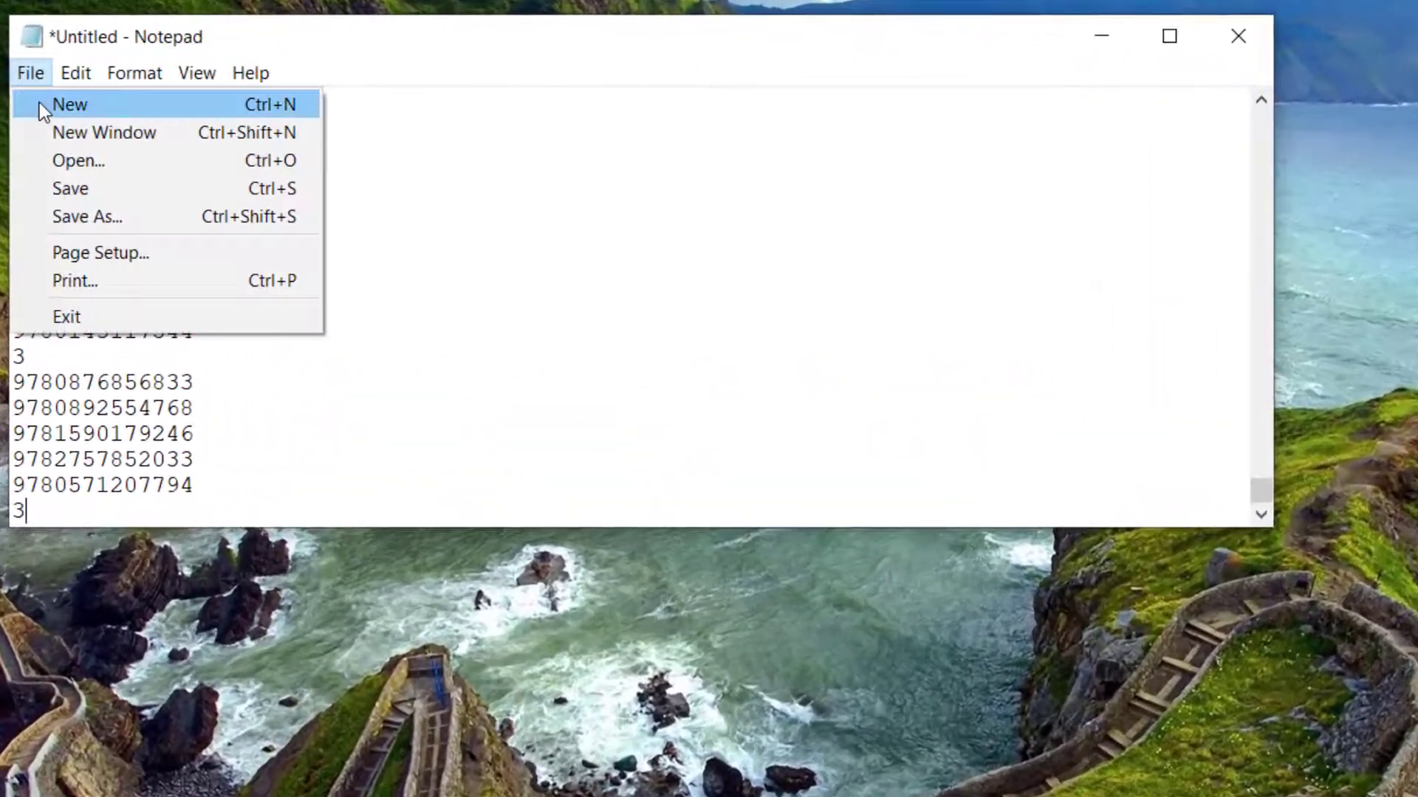
left_click(81, 213)
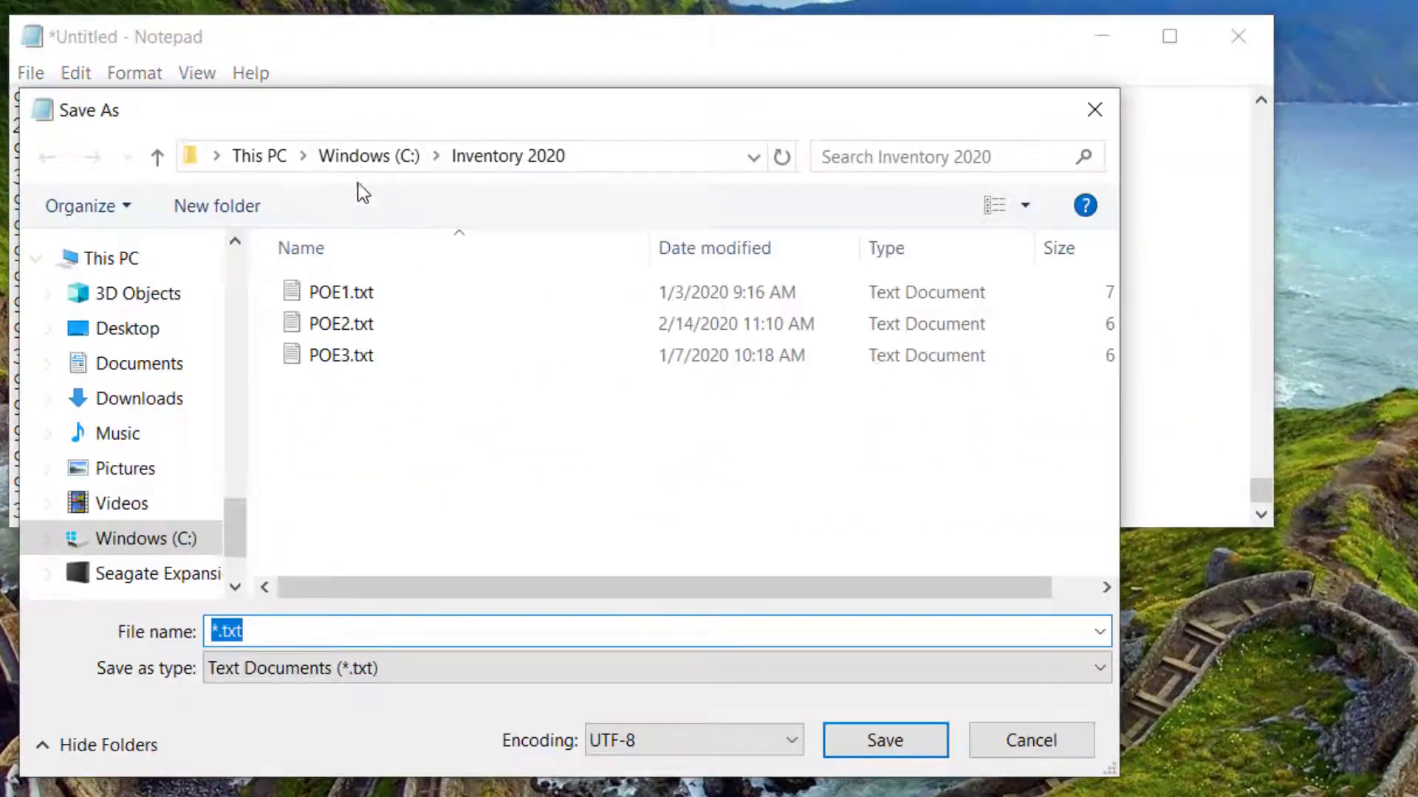
left_click(371, 156)
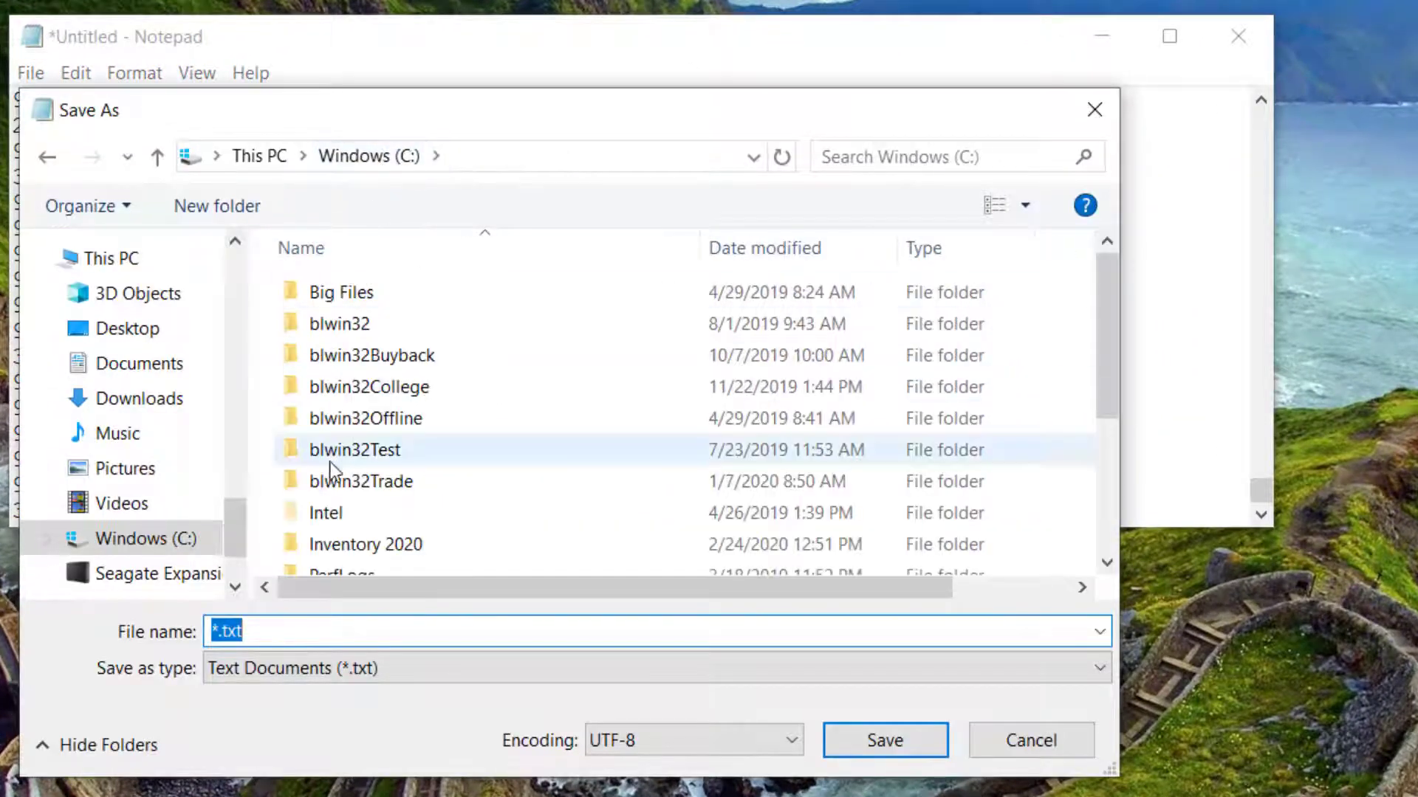
double_click(328, 542)
left_click(217, 630)
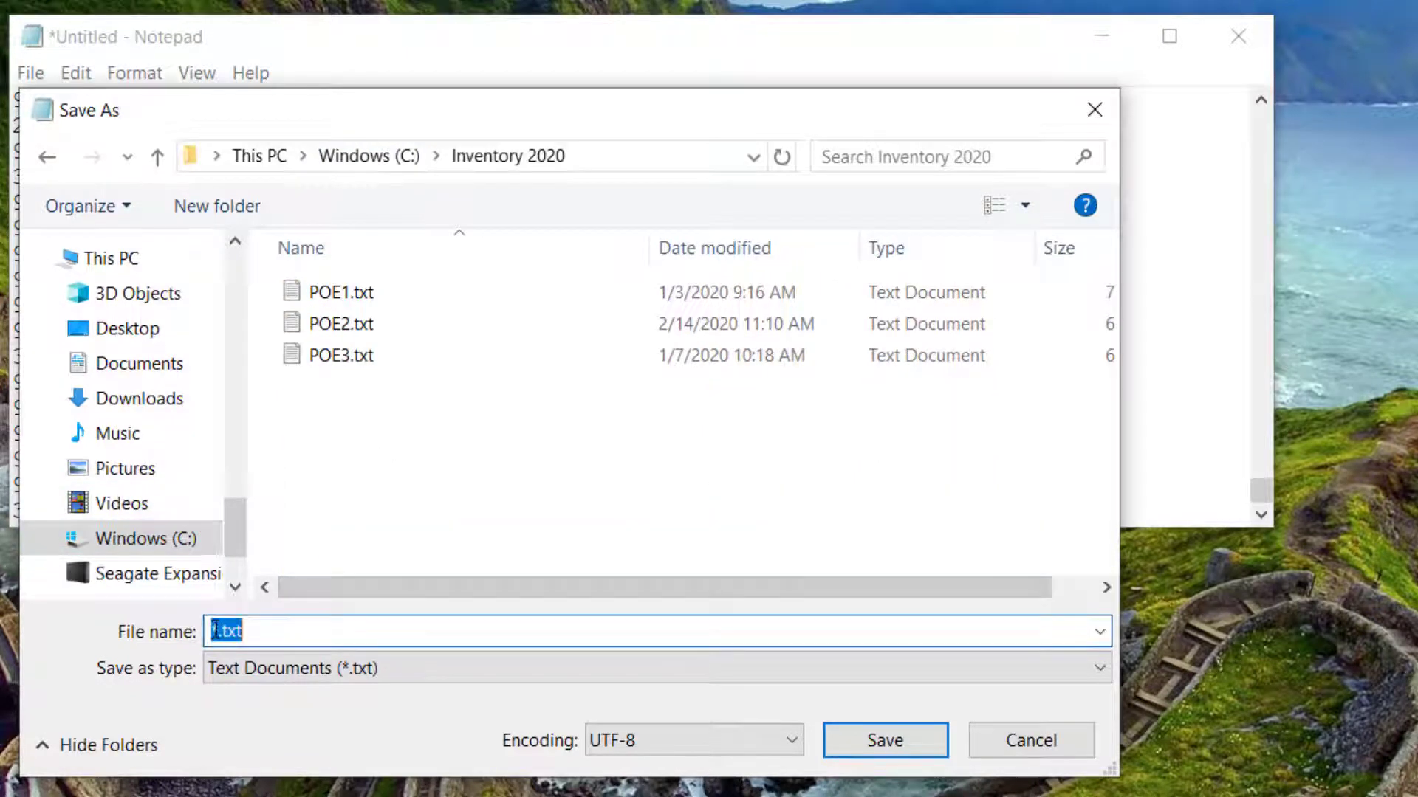
left_click(216, 630)
left_click_drag(204, 629, 218, 629)
type("POE4")
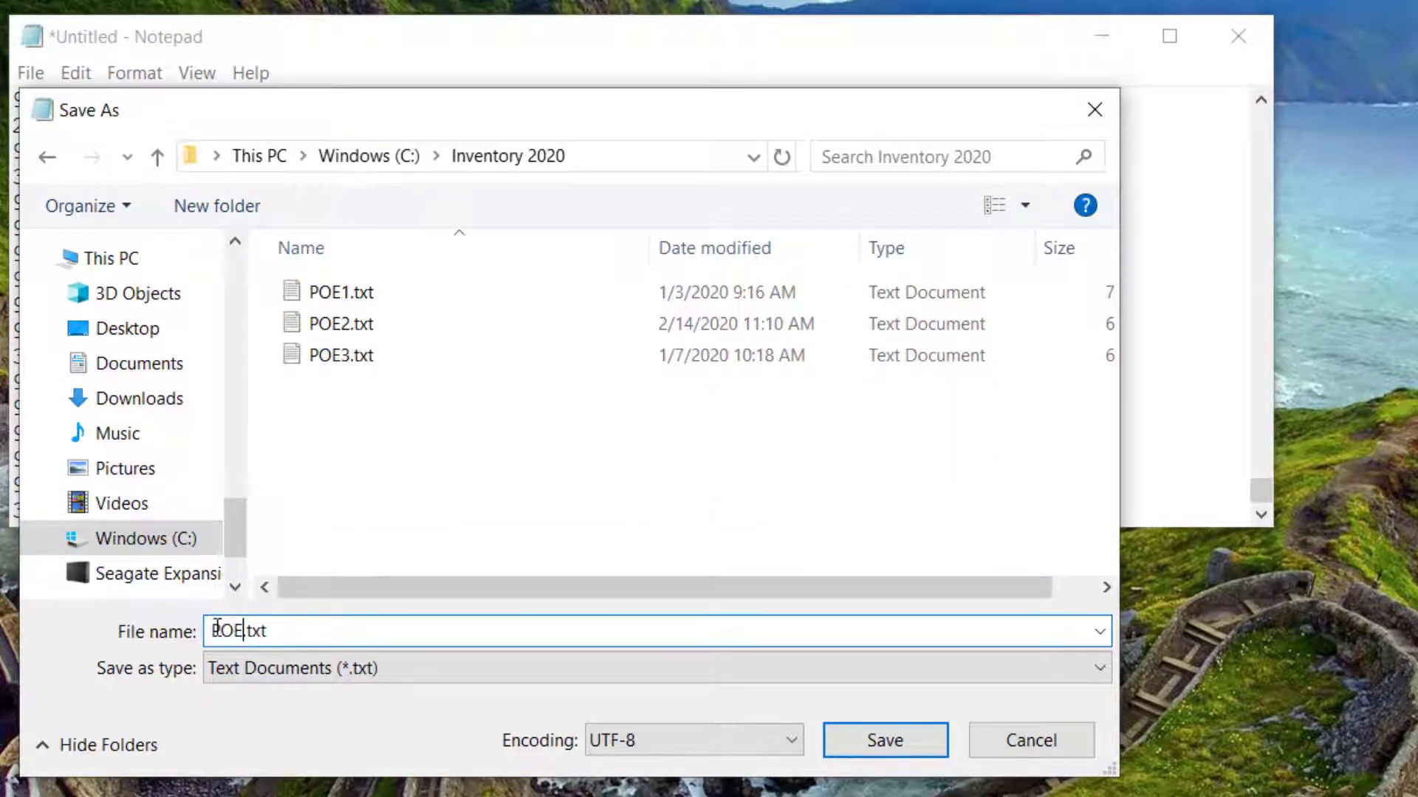
left_click(879, 742)
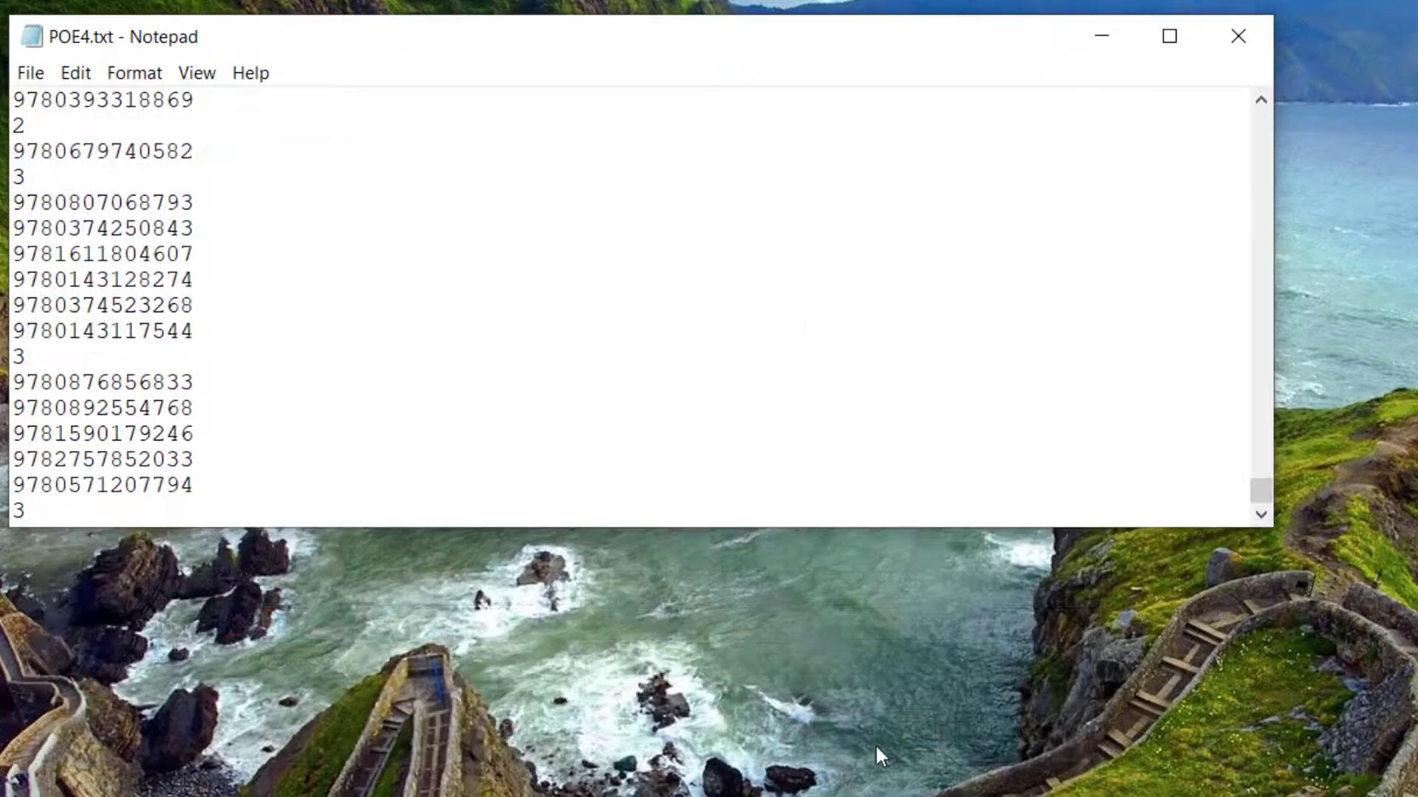
left_click(1251, 29)
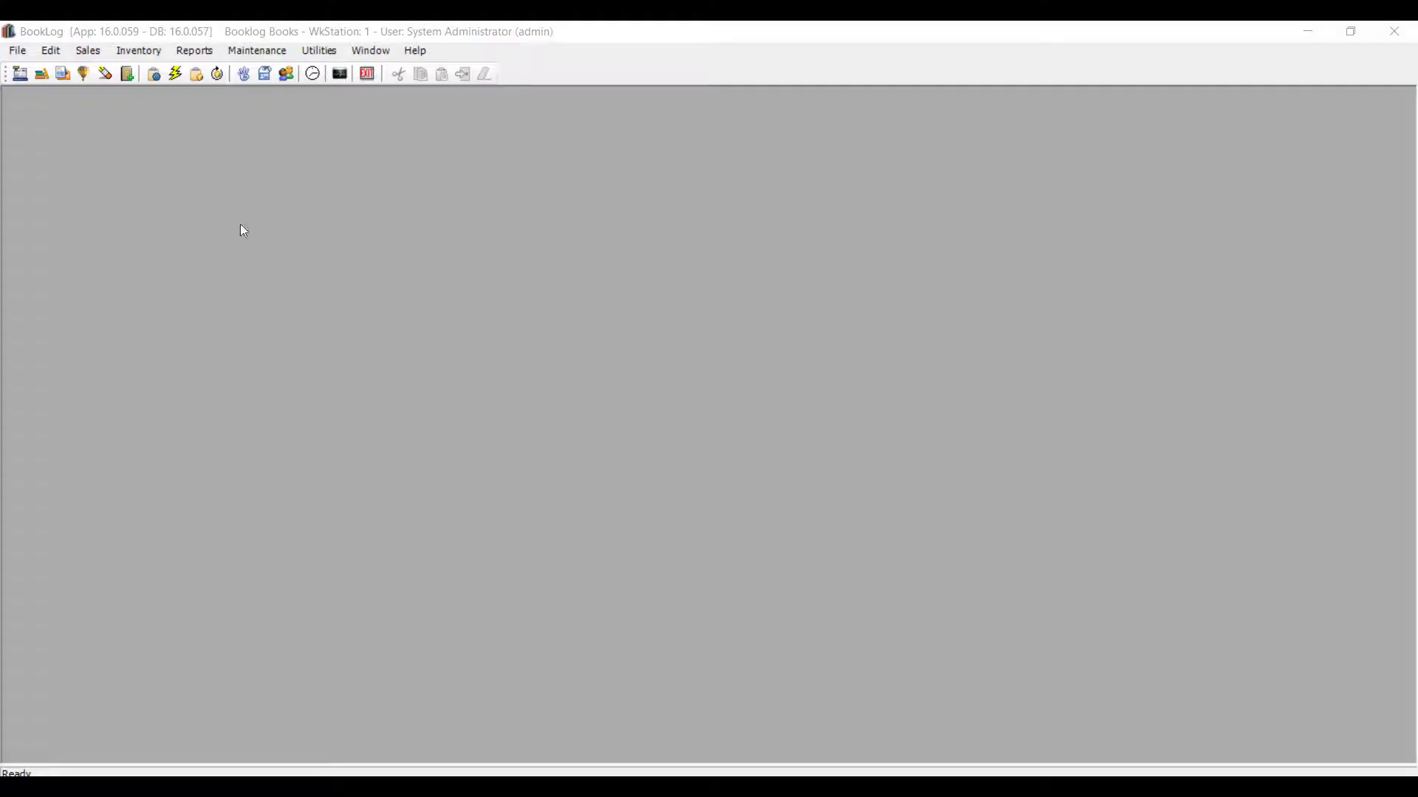
Open the Physical Inventory utility and try importing POE4.txt from C:\Inventory 2020 via Update from Handheld, then cancel
left_click(308, 54)
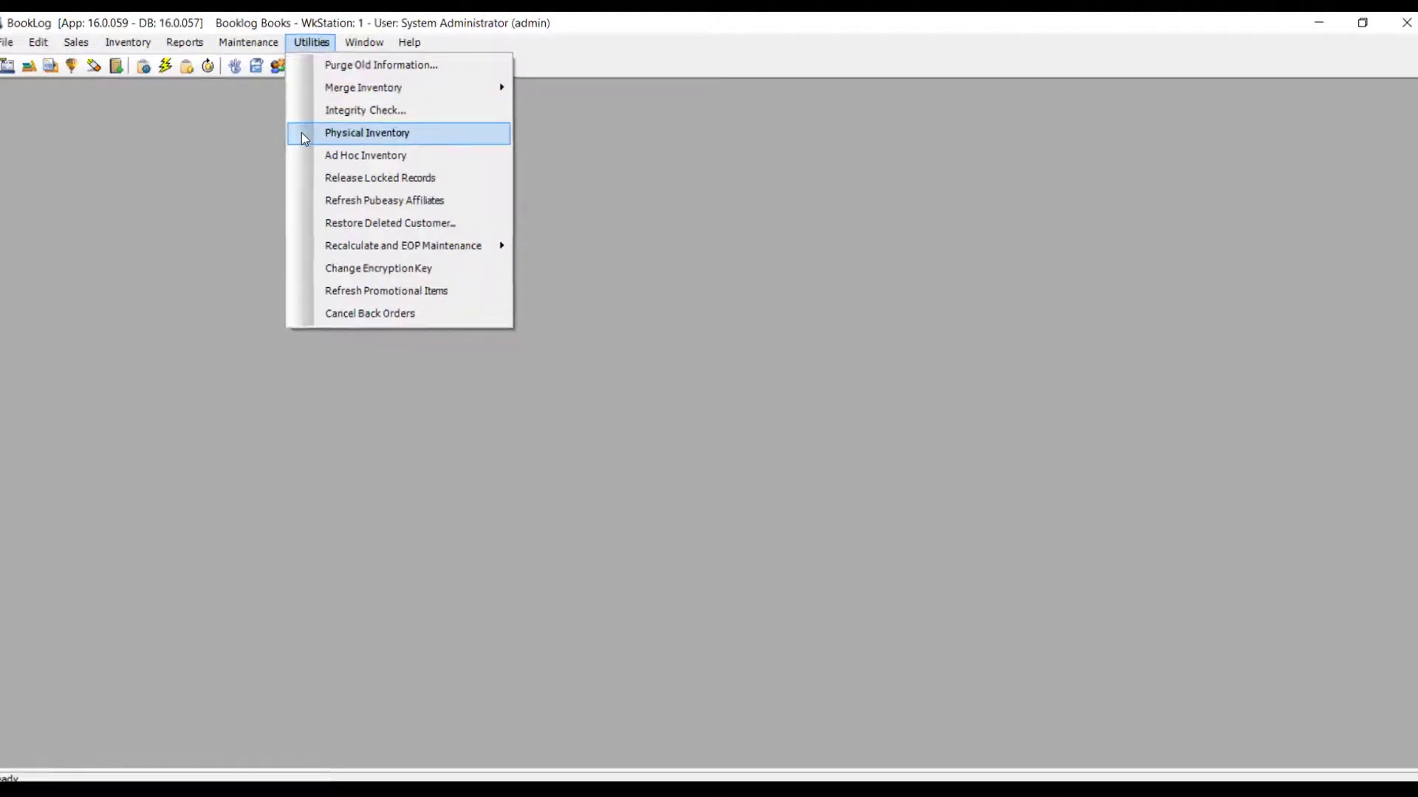
left_click(303, 137)
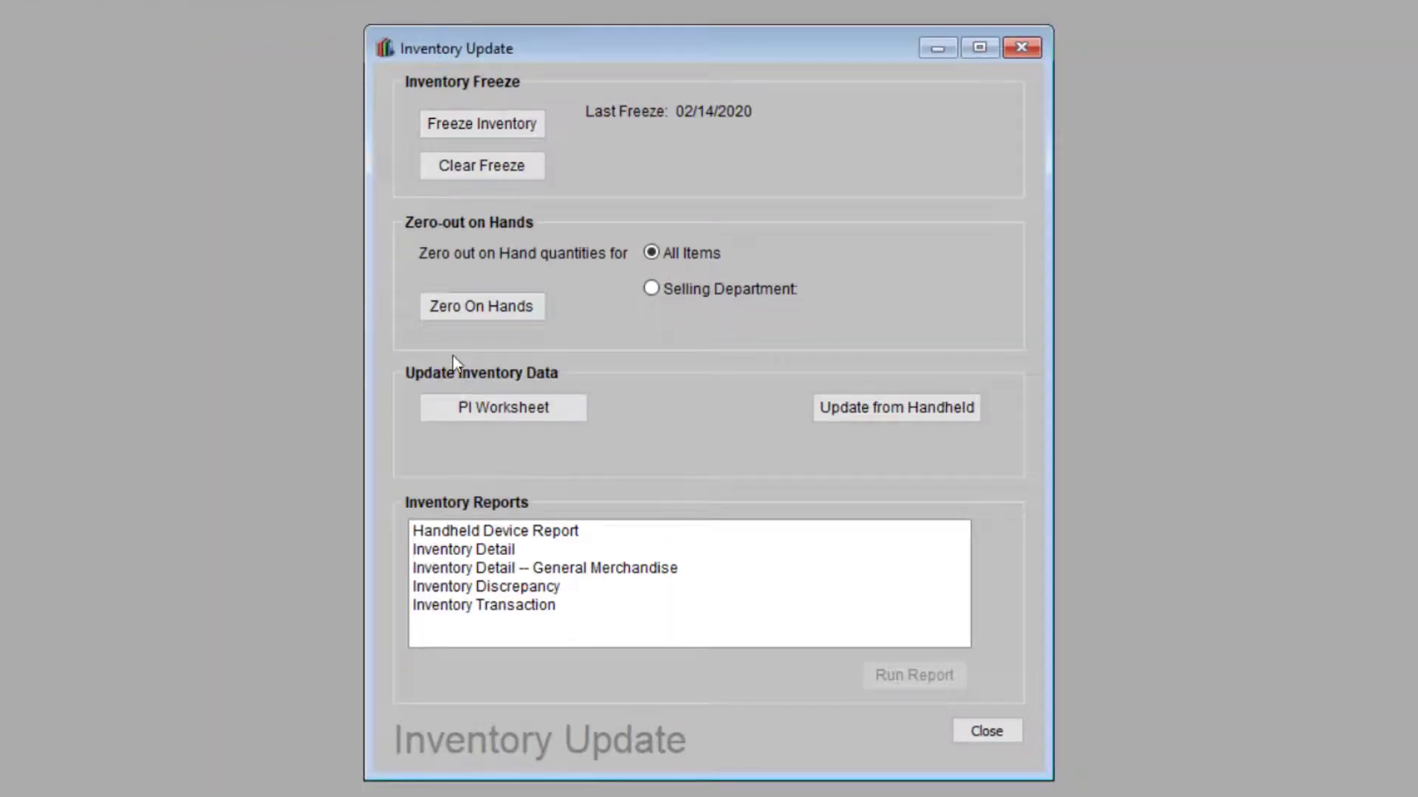
left_click(948, 412)
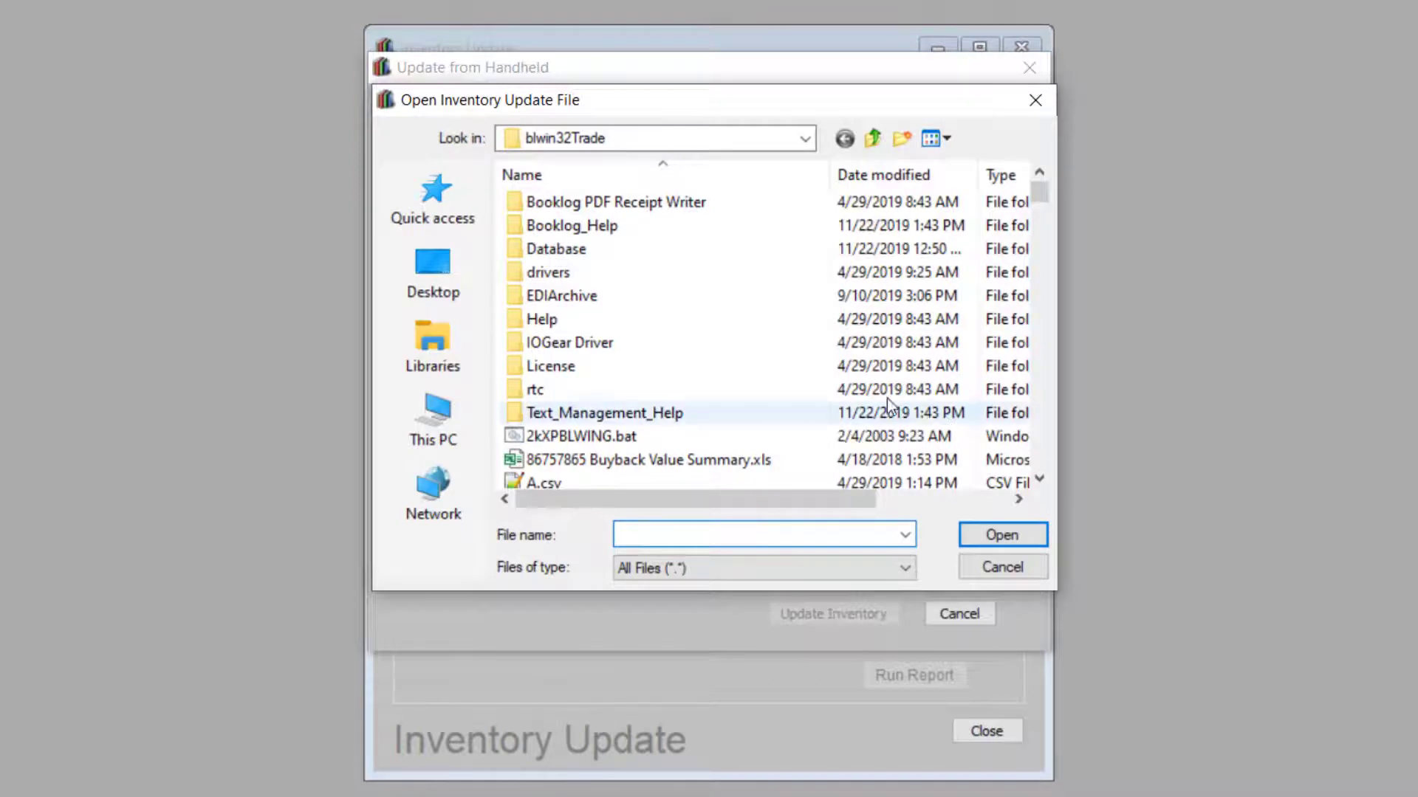
left_click(875, 139)
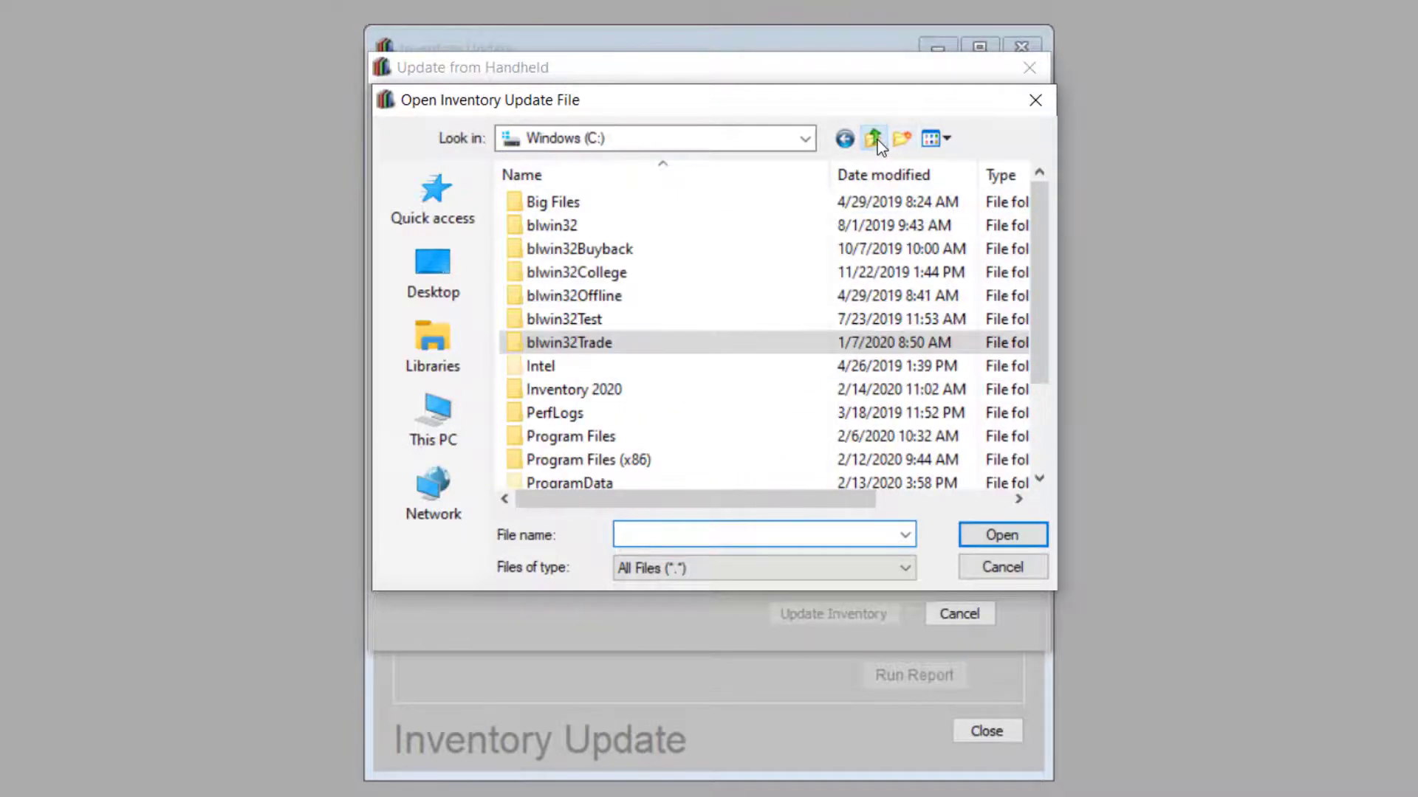
left_click(877, 139)
double_click(647, 465)
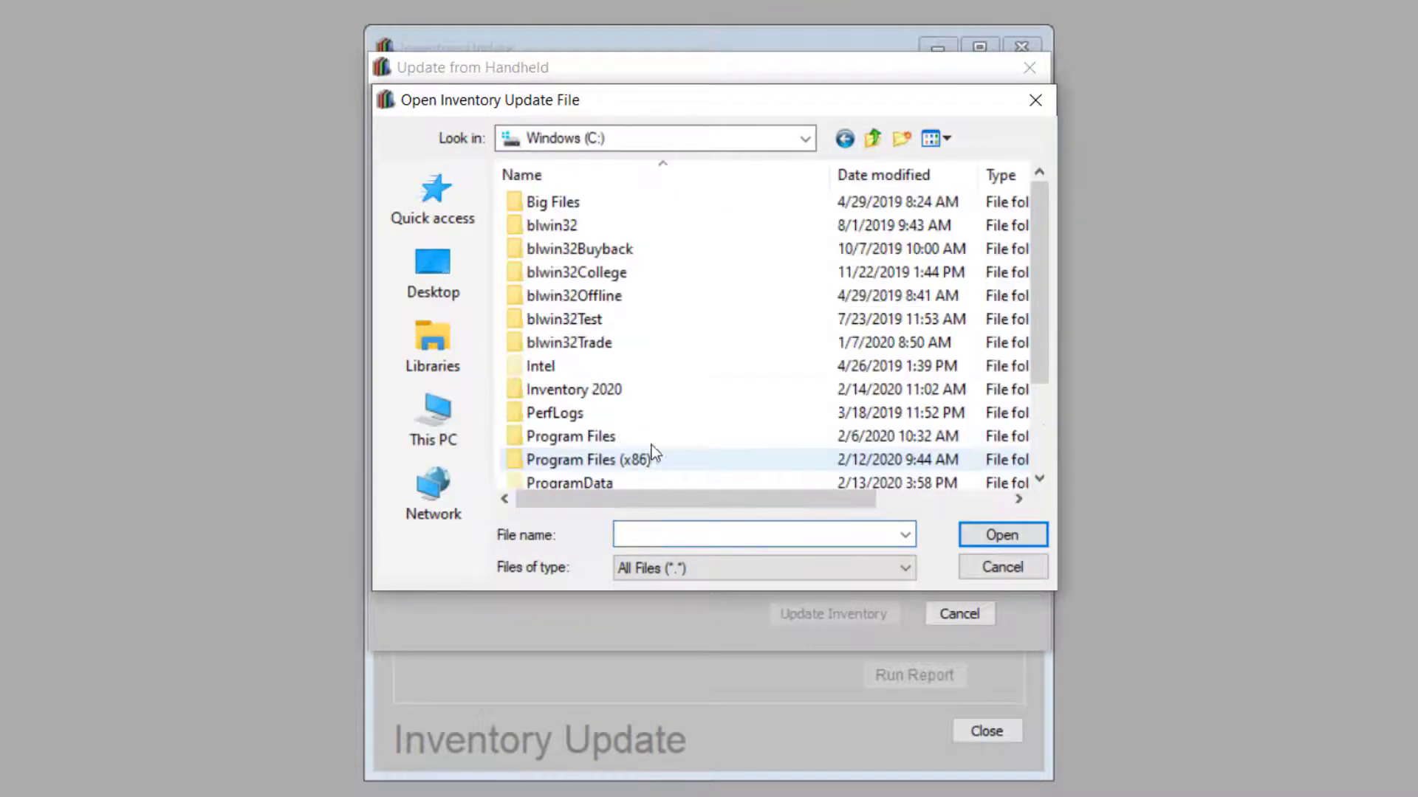
scroll(677, 406, "down", 1)
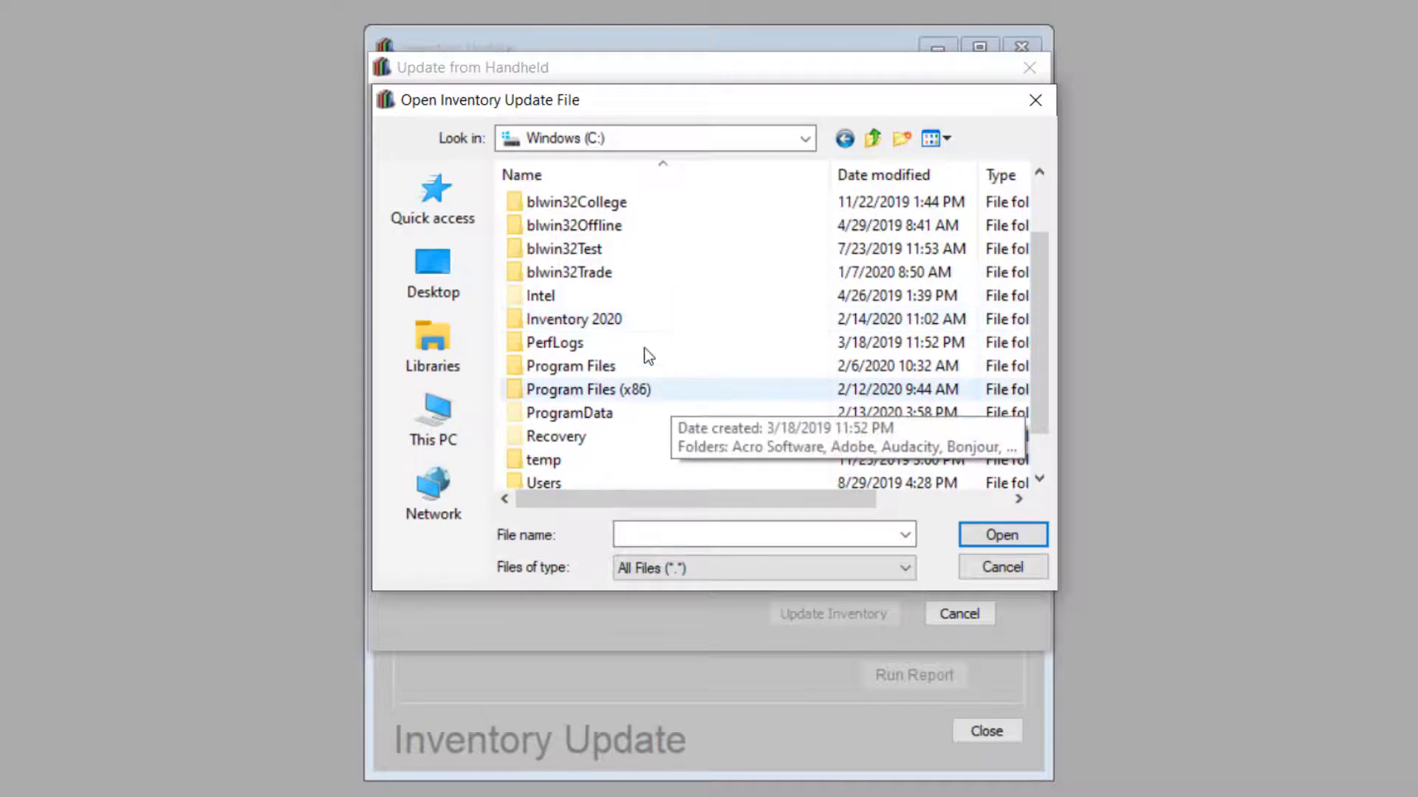
double_click(641, 320)
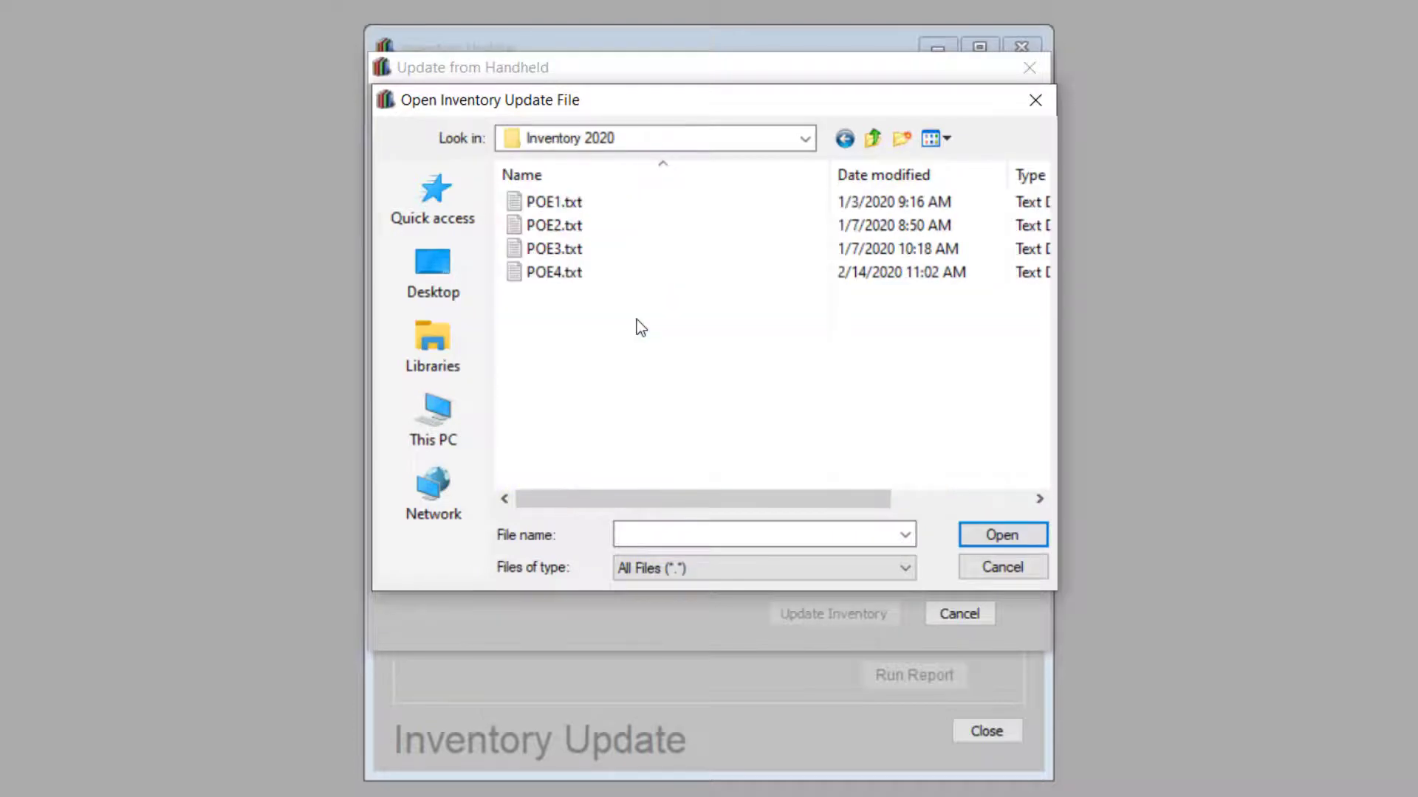
left_click(609, 275)
left_click(993, 536)
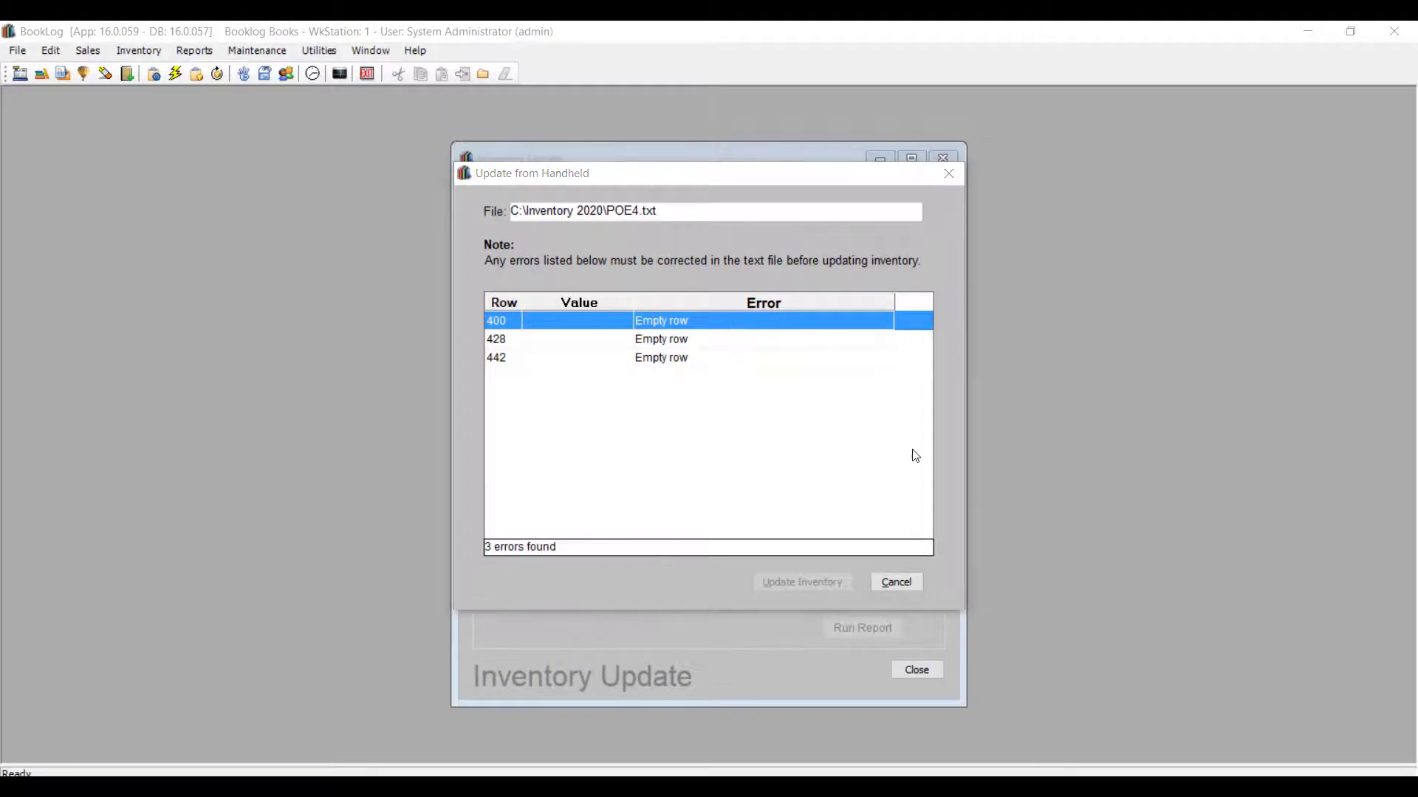
left_click(901, 583)
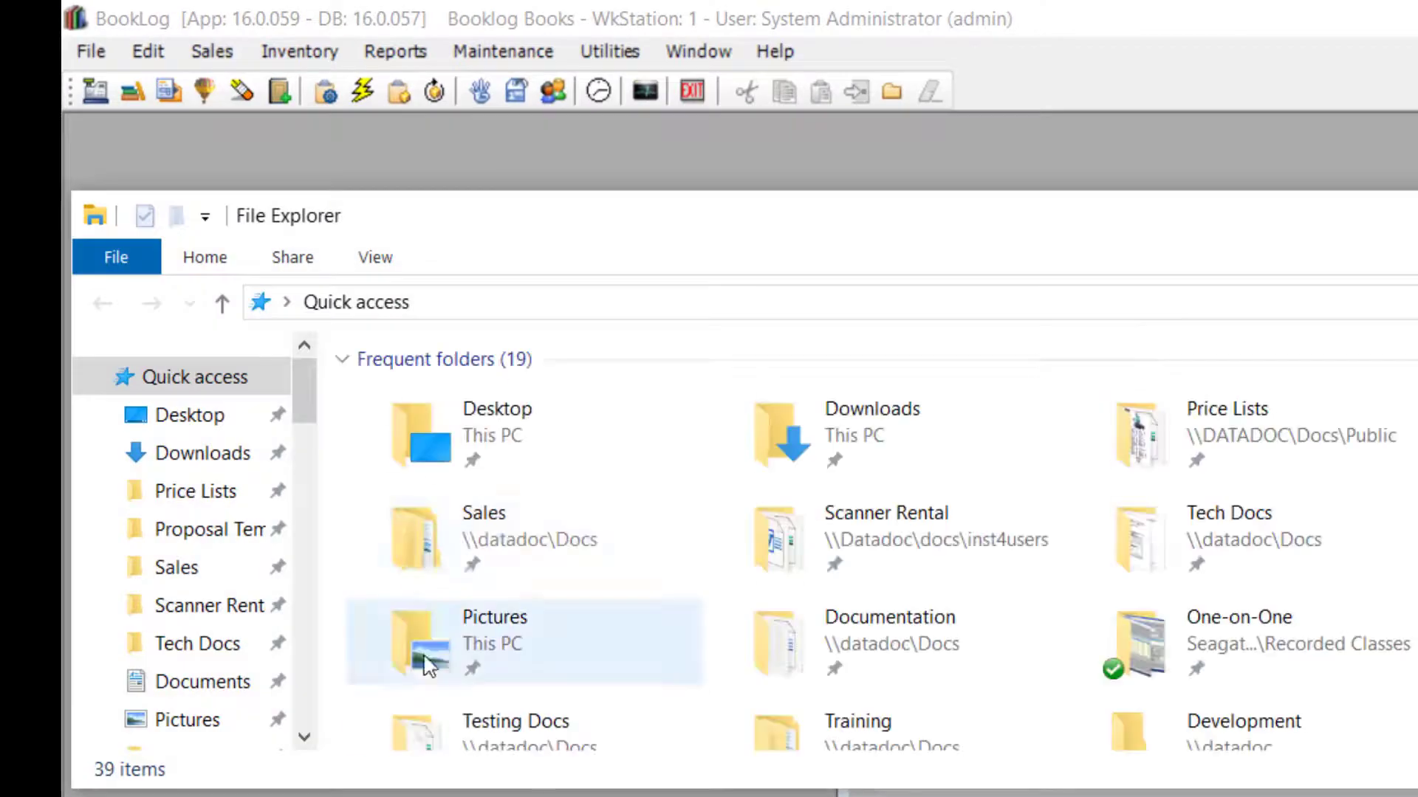
Open POE4.txt from the Inventory 2020 folder on the C: drive in File Explorer
scroll(236, 620, "down", 9)
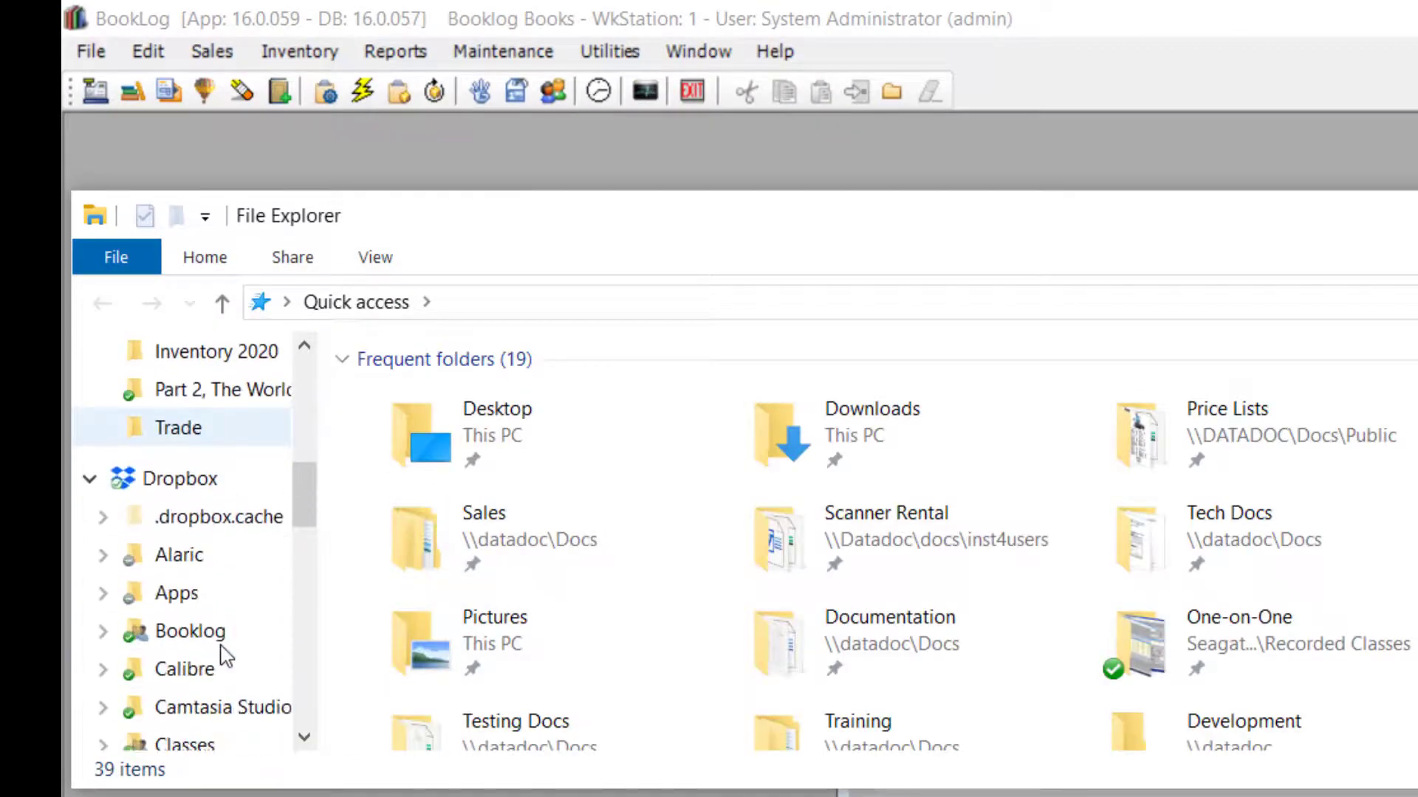
scroll(225, 655, "down", 9)
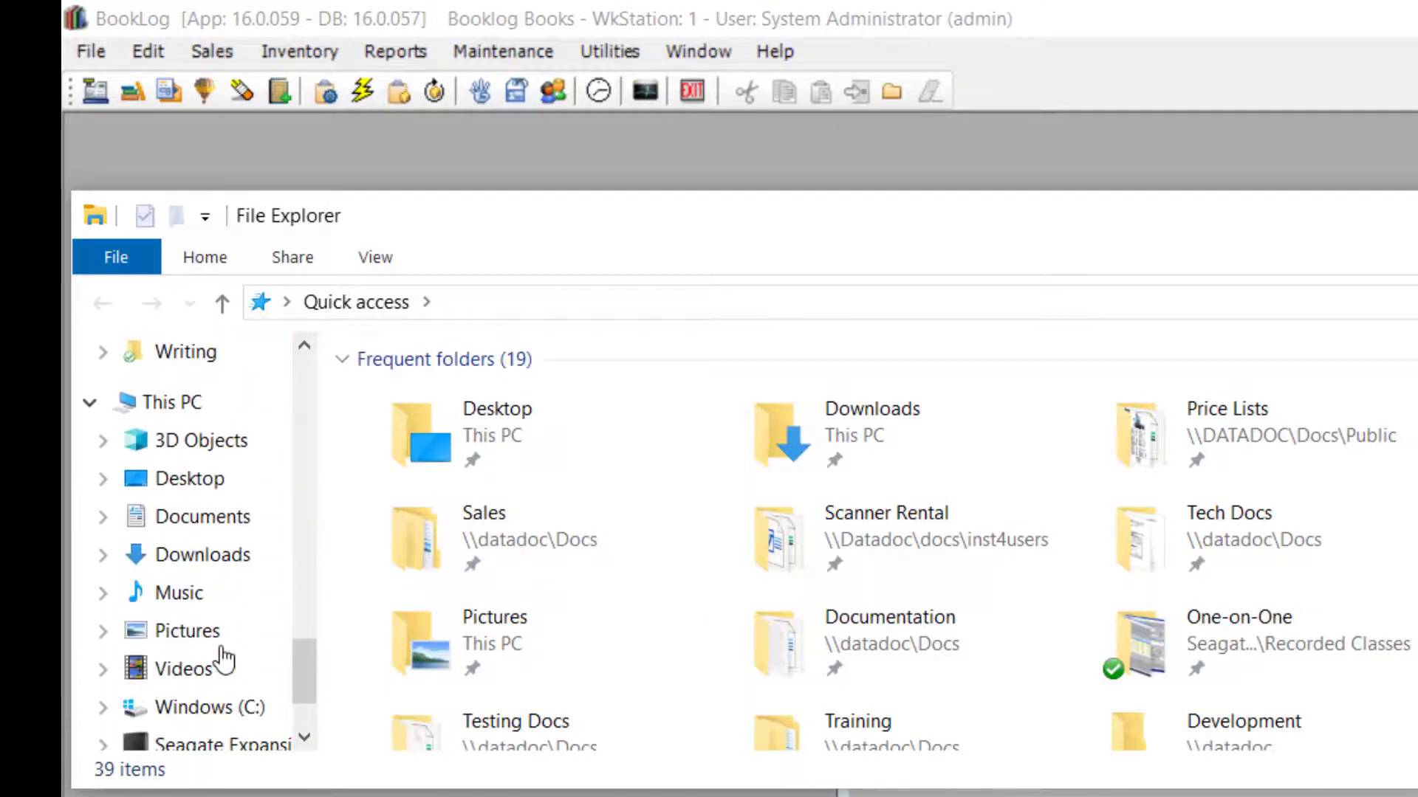
left_click(216, 589)
scroll(601, 627, "down", 2)
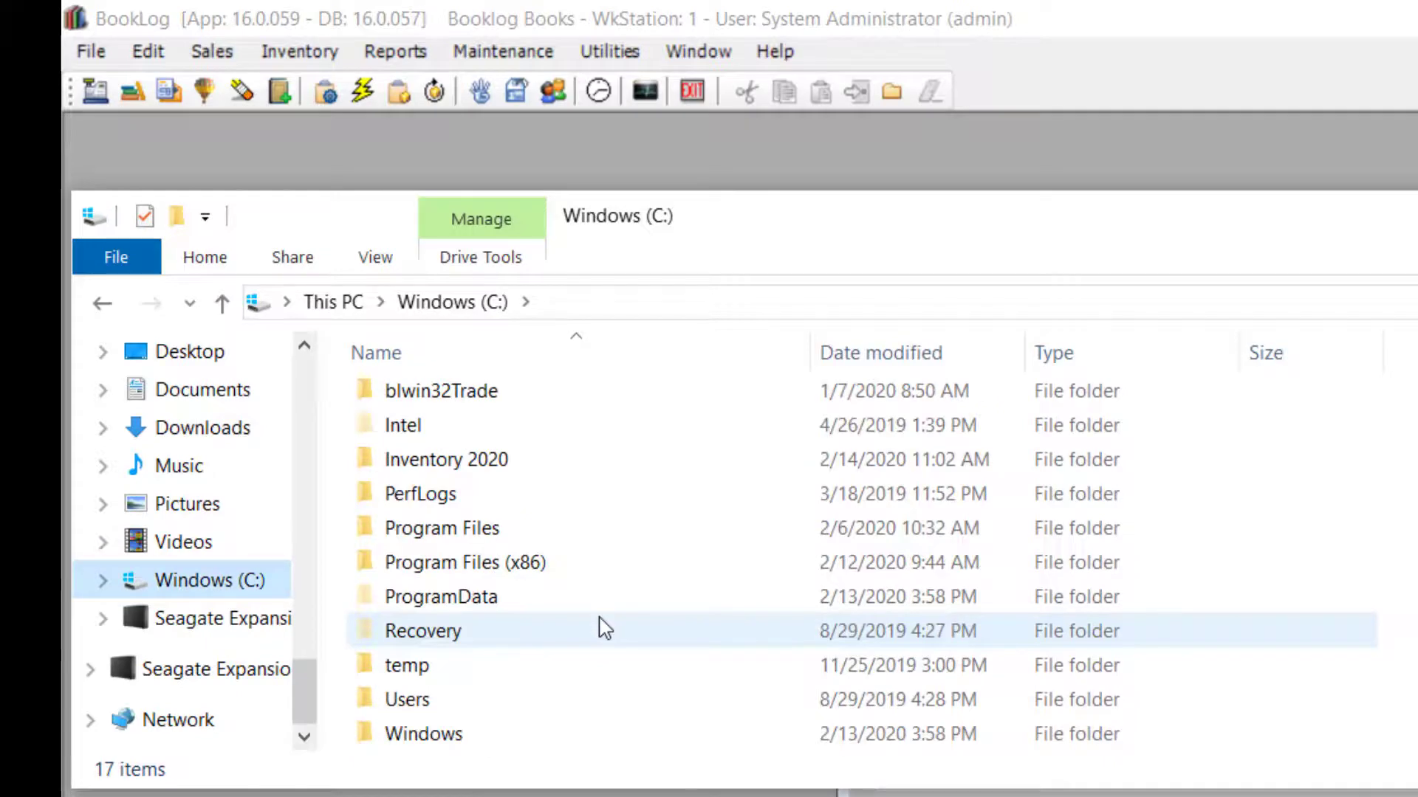
double_click(506, 464)
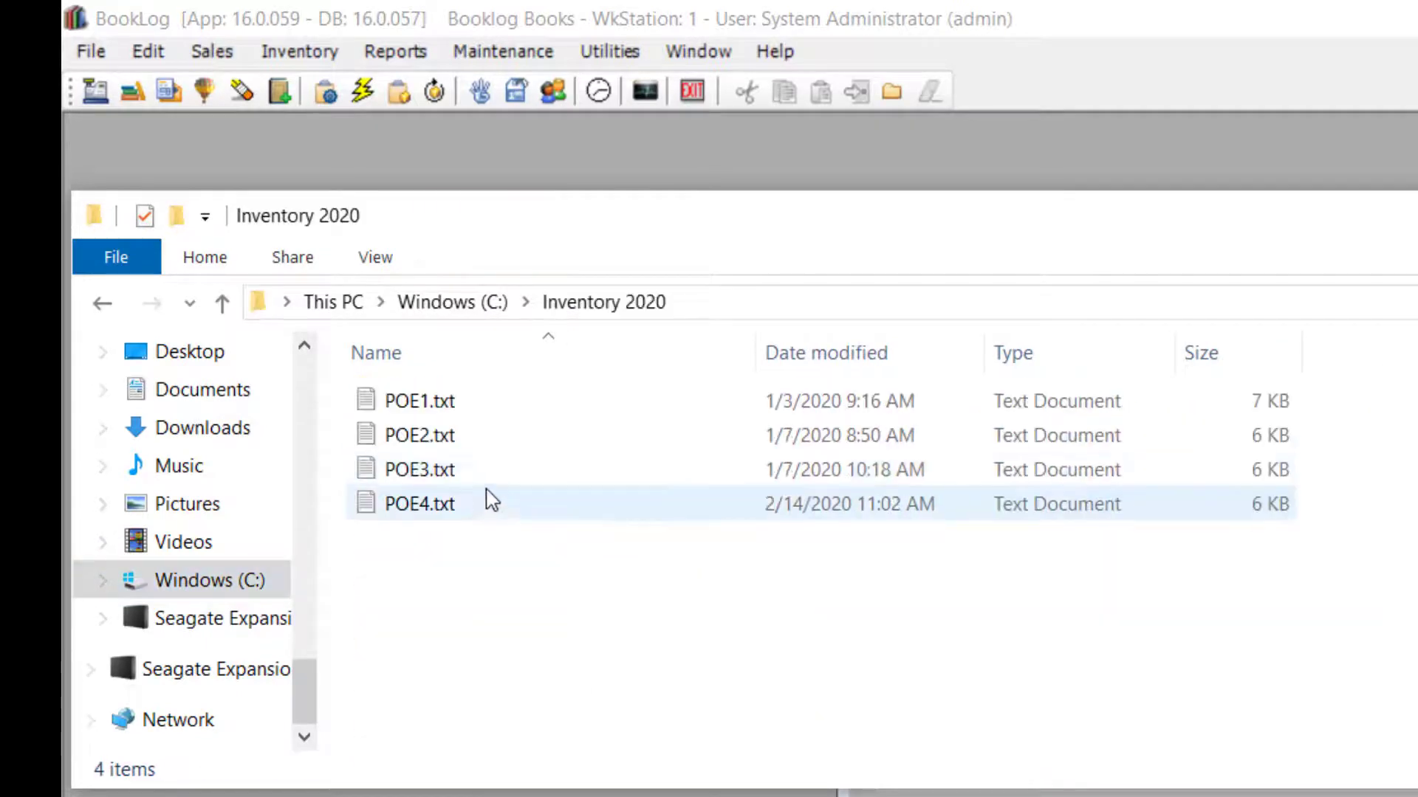
double_click(478, 508)
Delete the three empty lines from the barcode list in POE4.txt
scroll(481, 548, "down", 8)
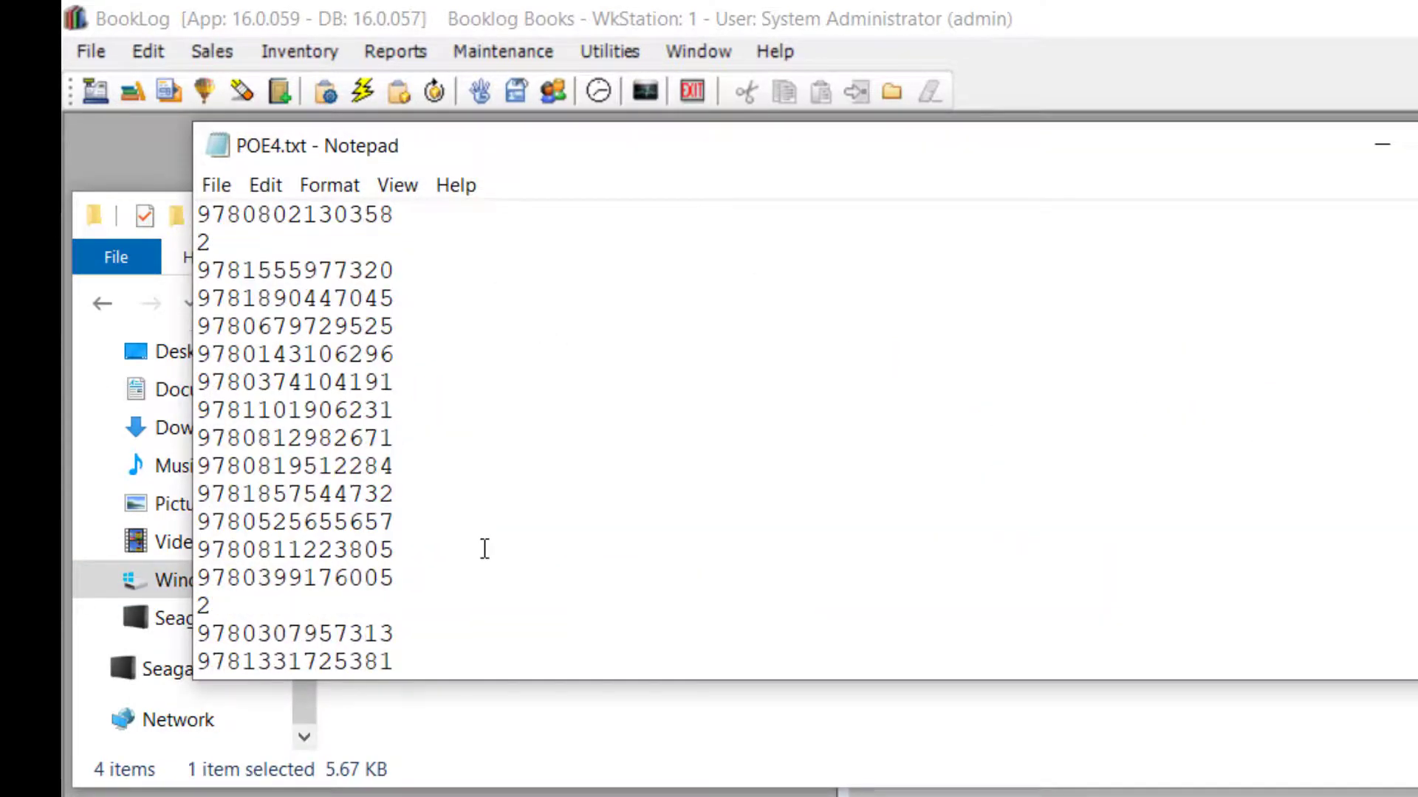
scroll(484, 549, "down", 20)
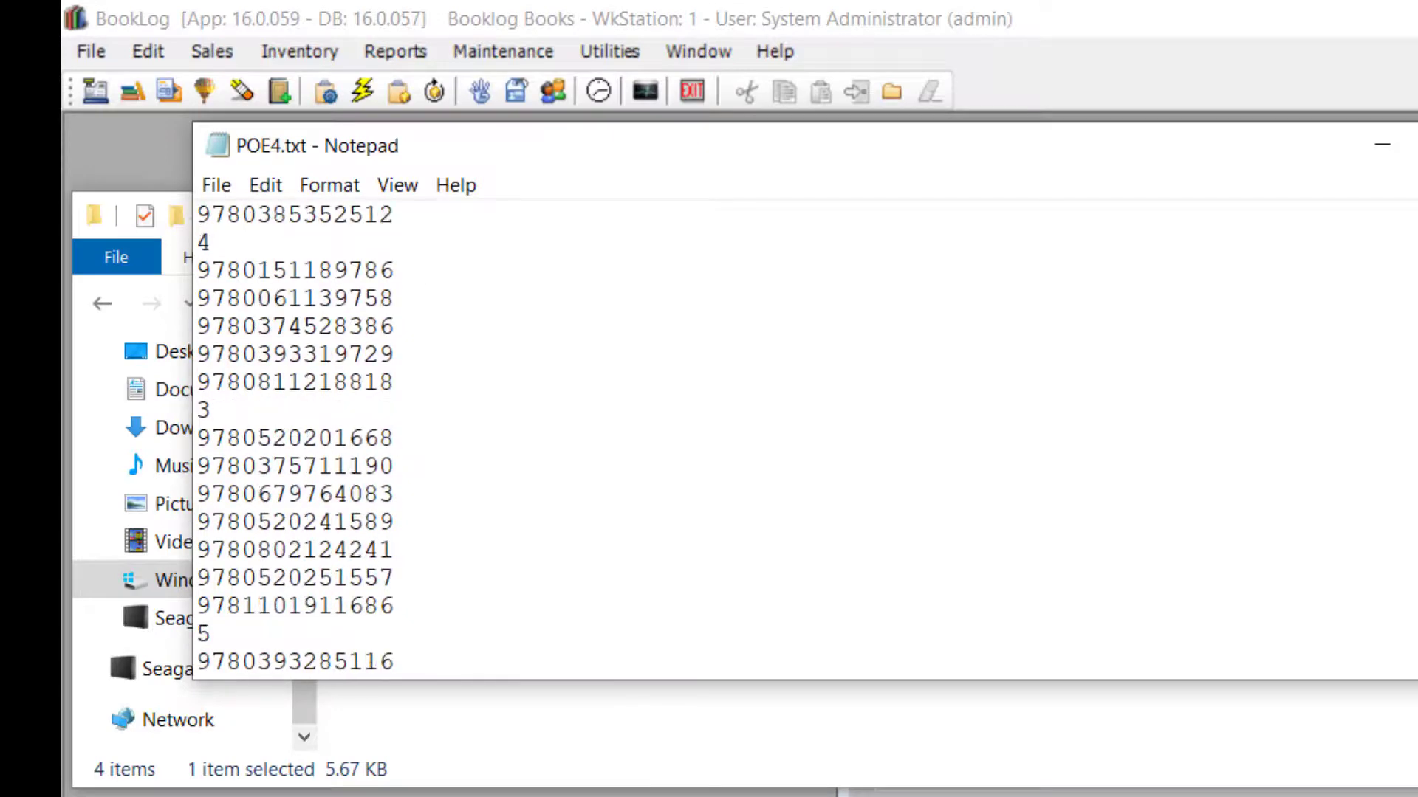
scroll(484, 548, "down", 15)
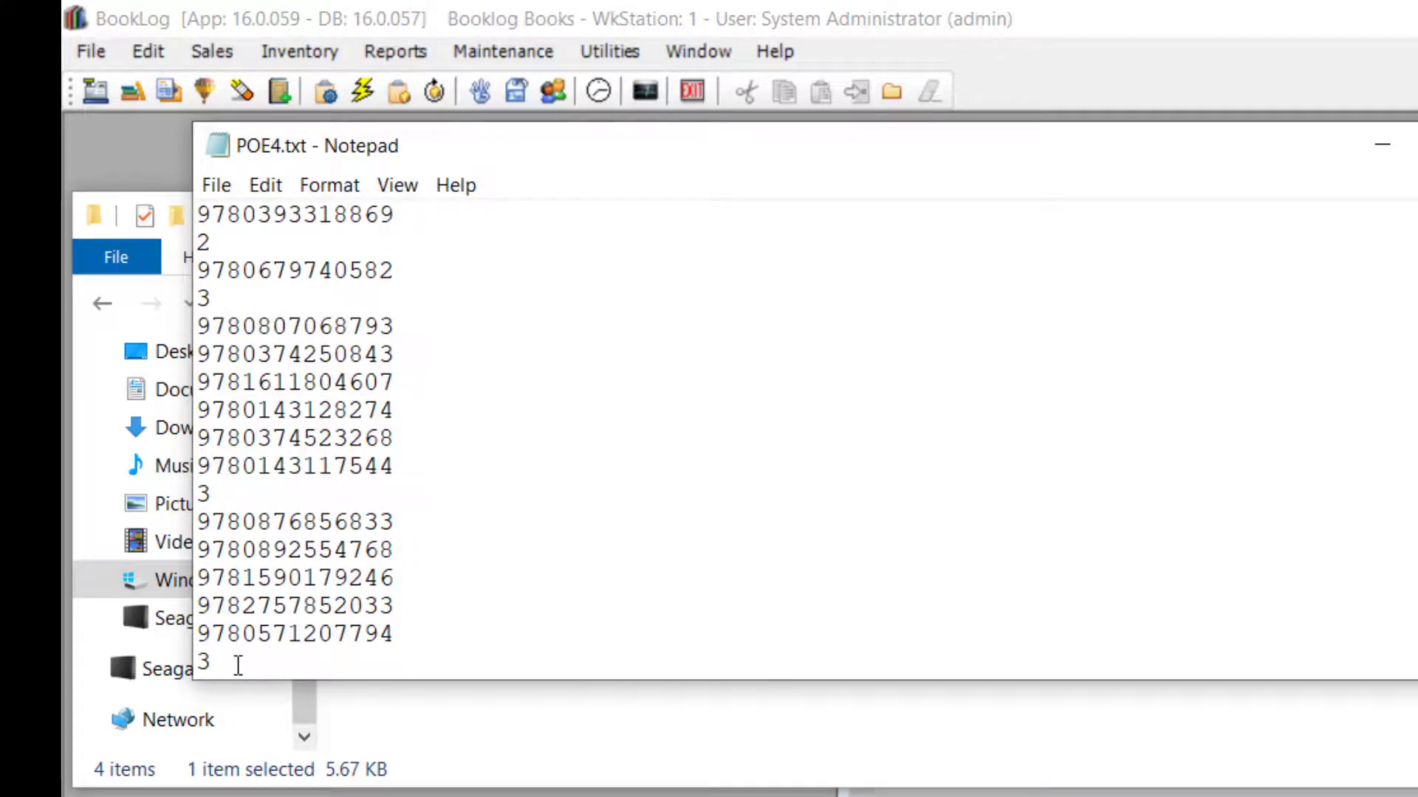
scroll(237, 665, "up", 1)
scroll(237, 664, "up", 3)
left_click(223, 358)
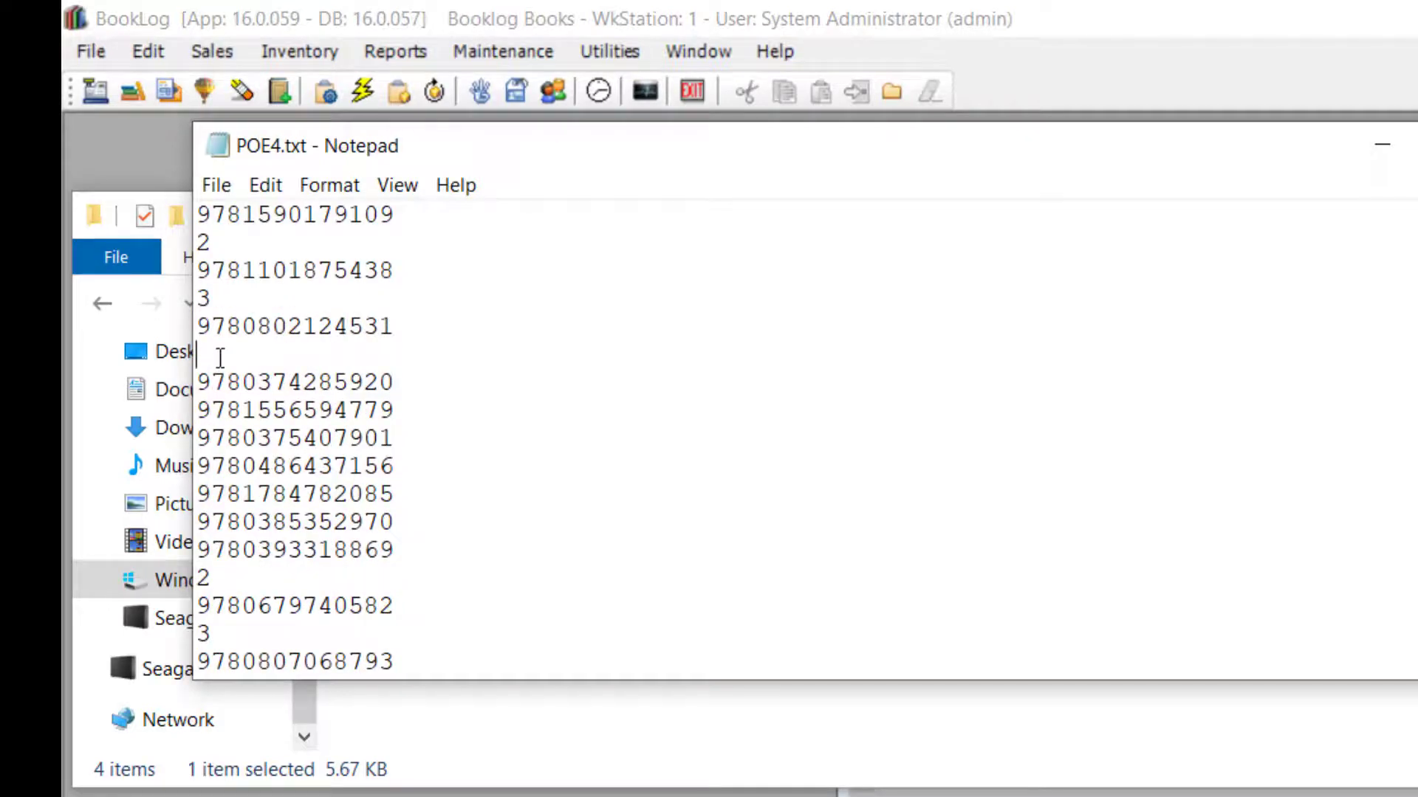
key("BackSpace")
scroll(260, 373, "up", 5)
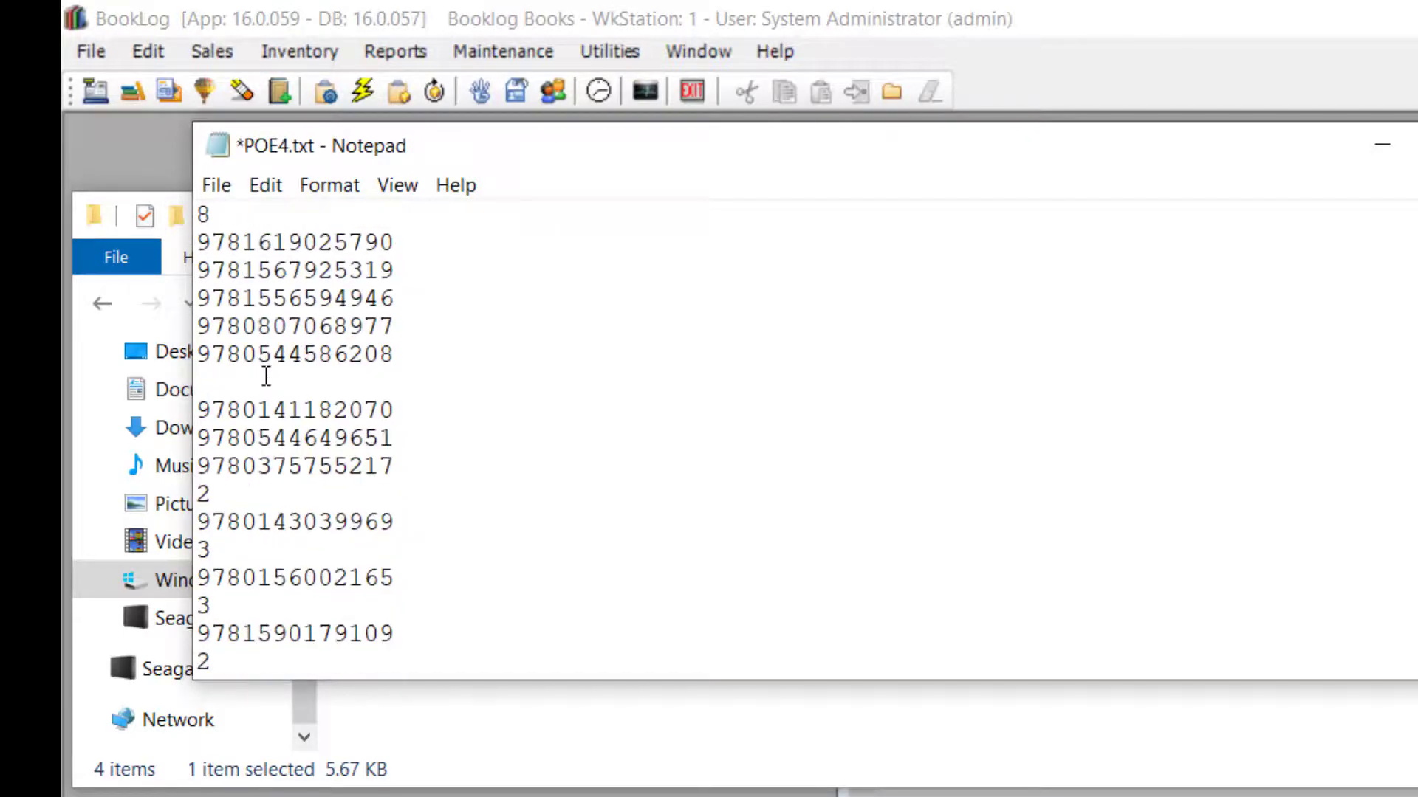
left_click(258, 377)
key("BackSpace")
scroll(257, 373, "up", 10)
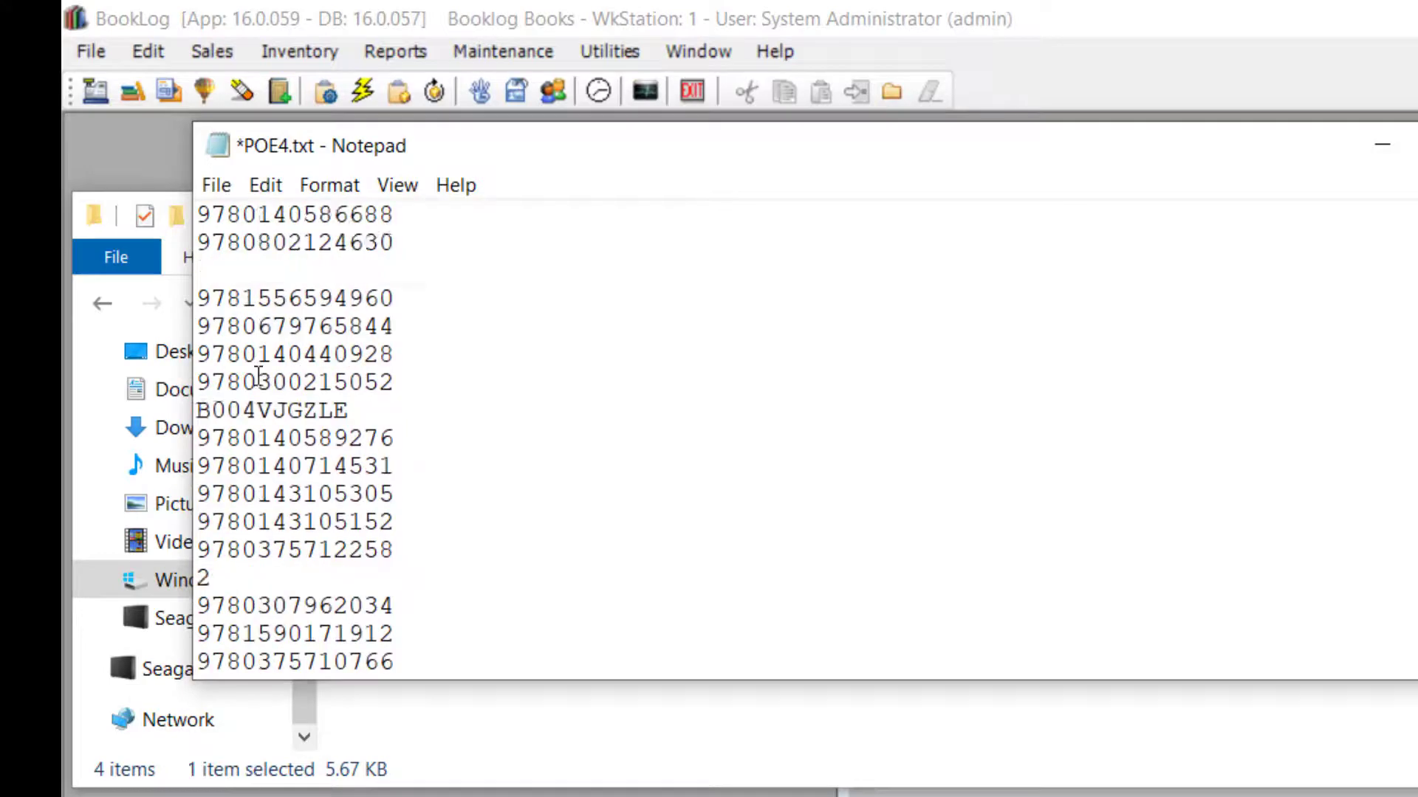
left_click(236, 441)
key("BackSpace")
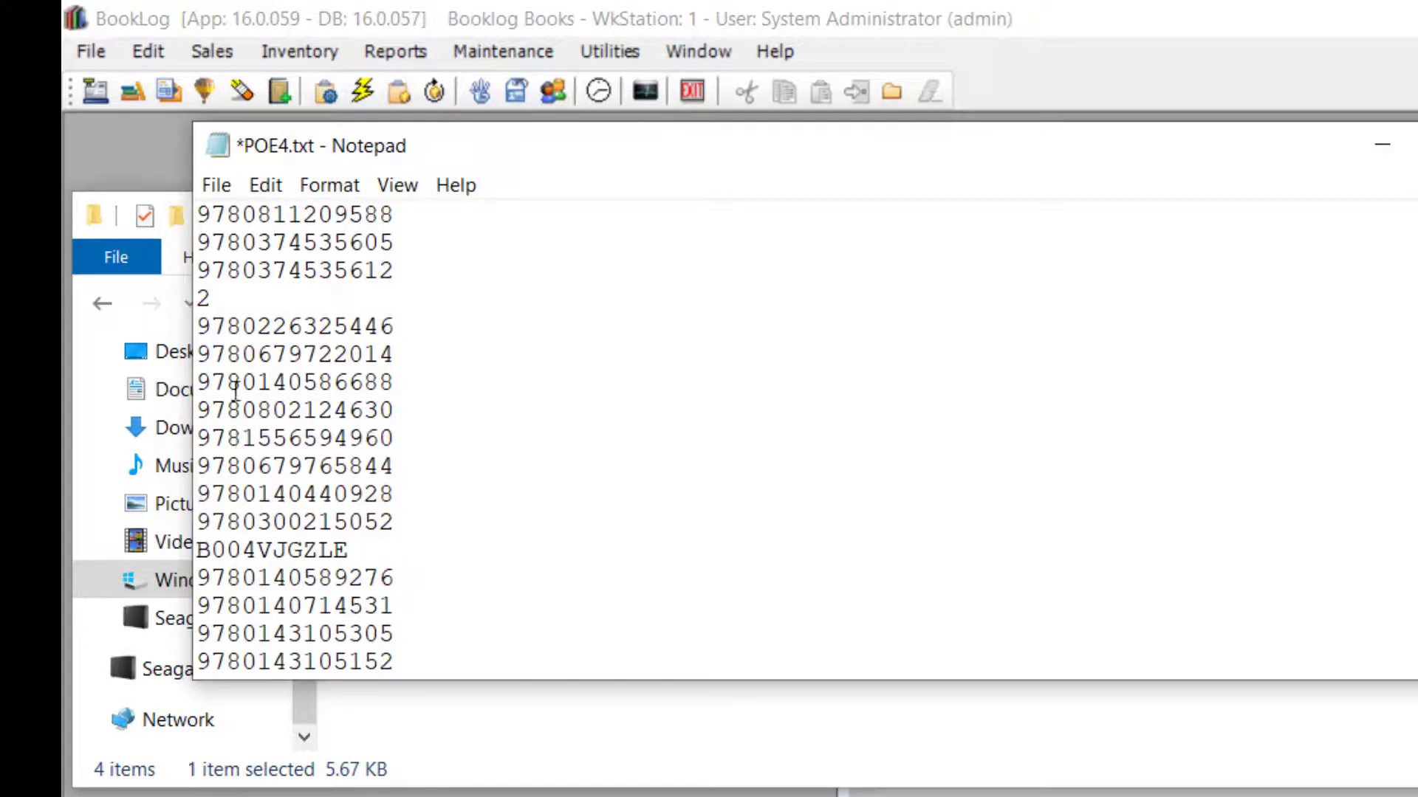
Save POE4.txt, then close Notepad and File Explorer
left_click(217, 181)
left_click(262, 309)
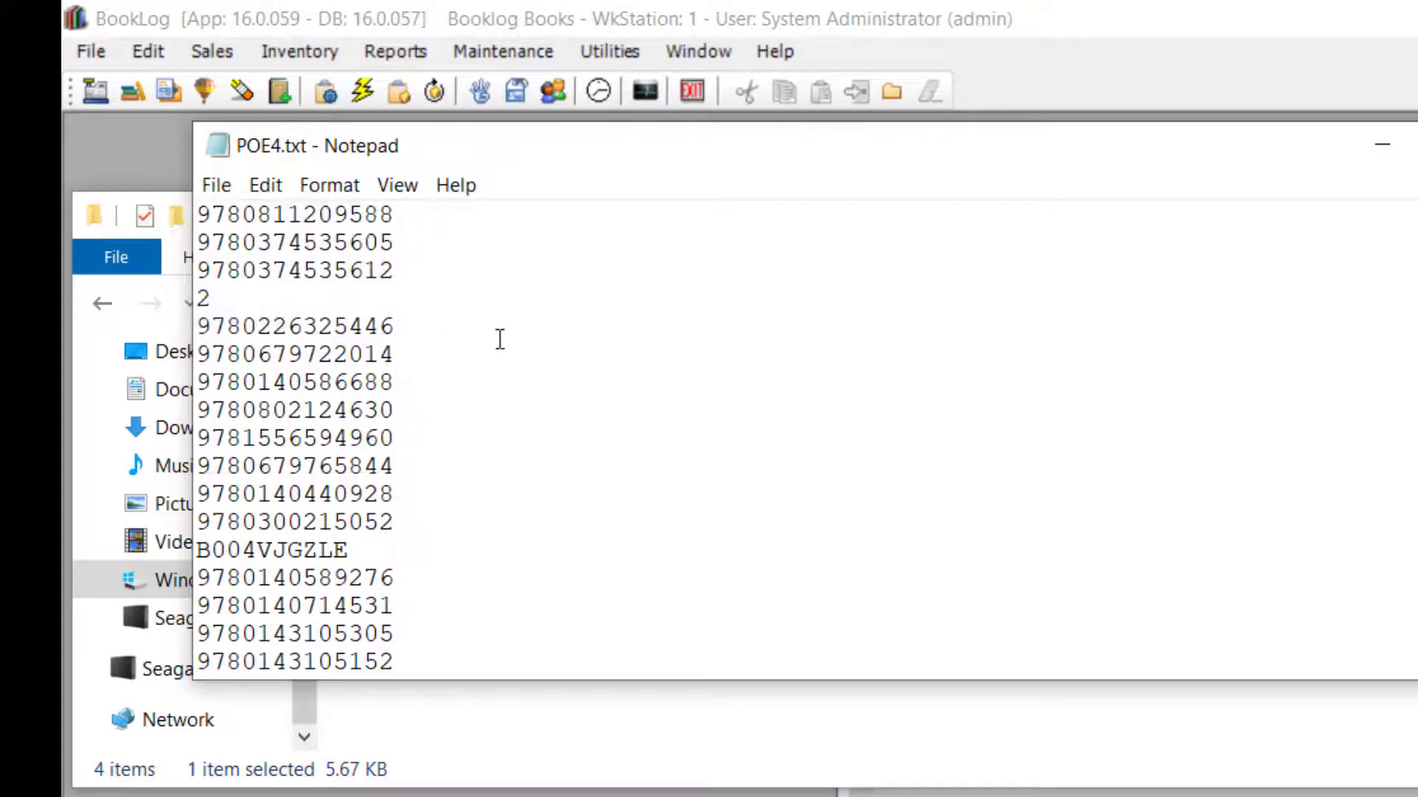
left_click(1413, 145)
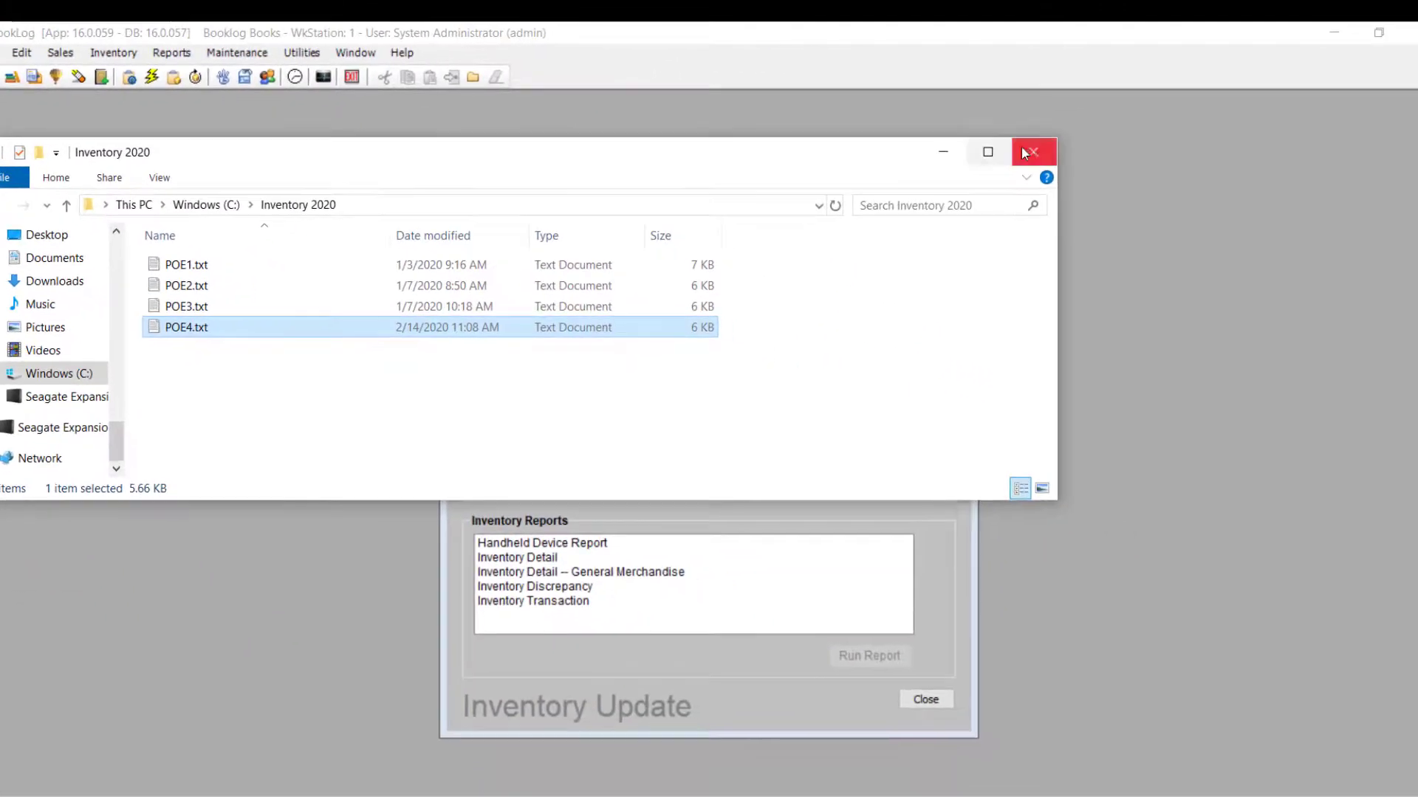
left_click(1026, 152)
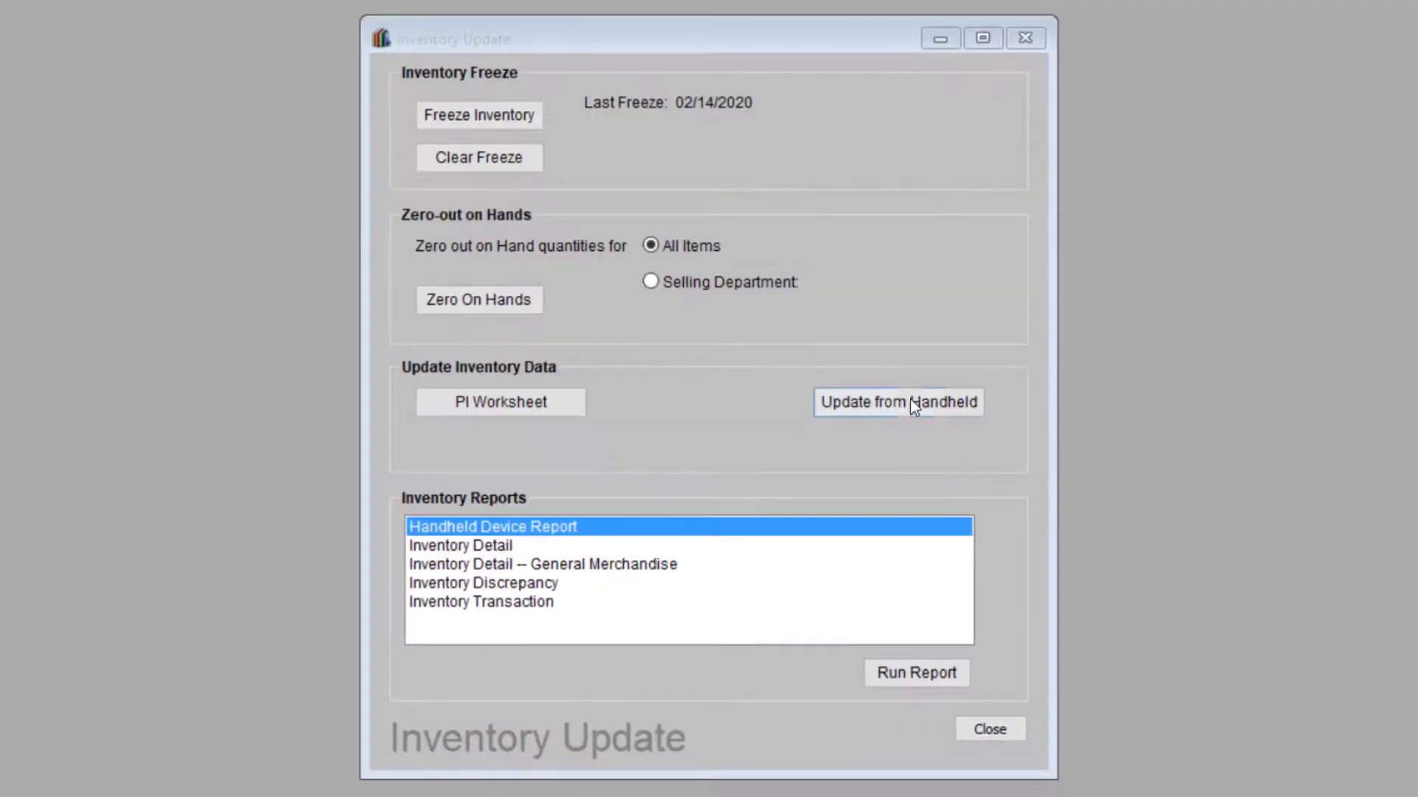
Import POE4.txt via Update from Handheld and update the inventory with it
left_click(909, 401)
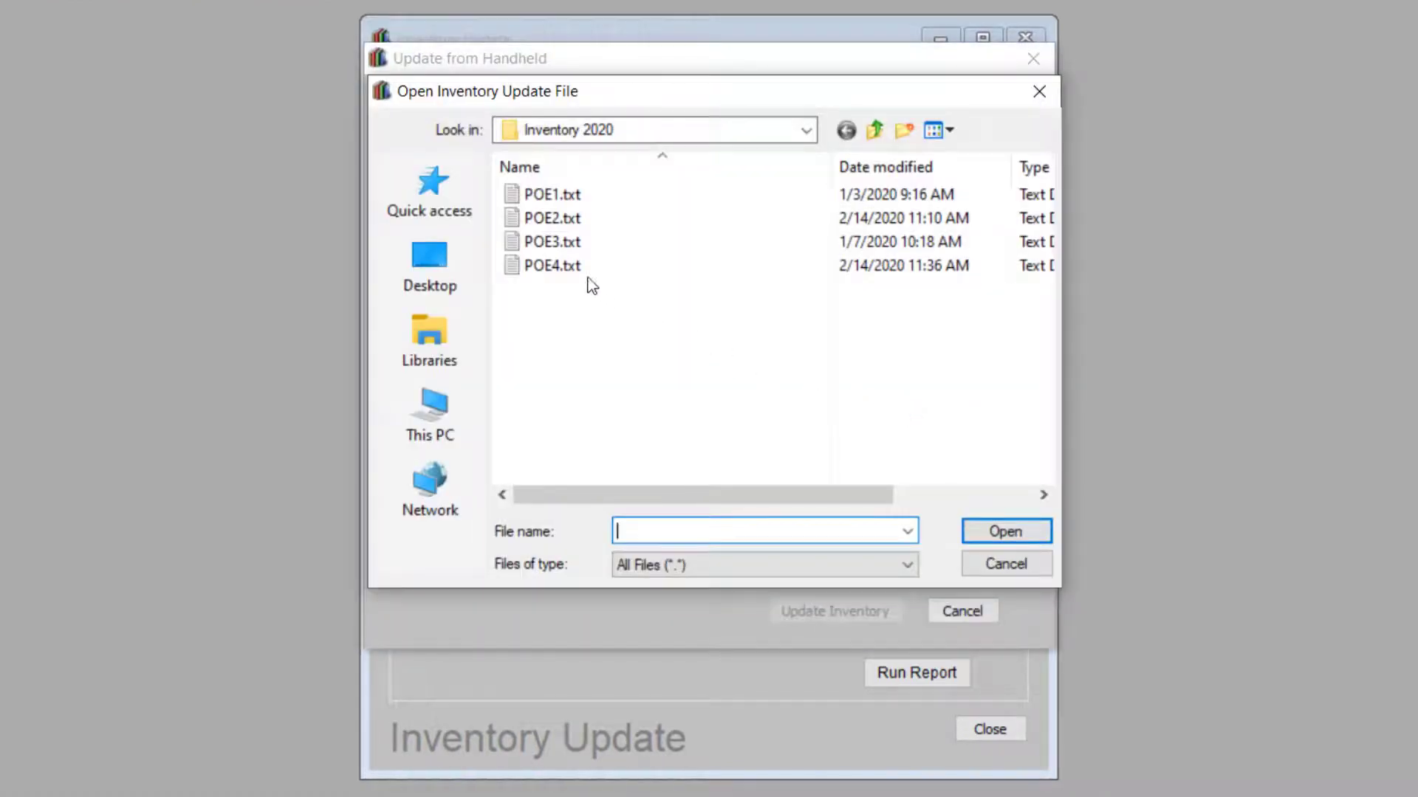
double_click(564, 268)
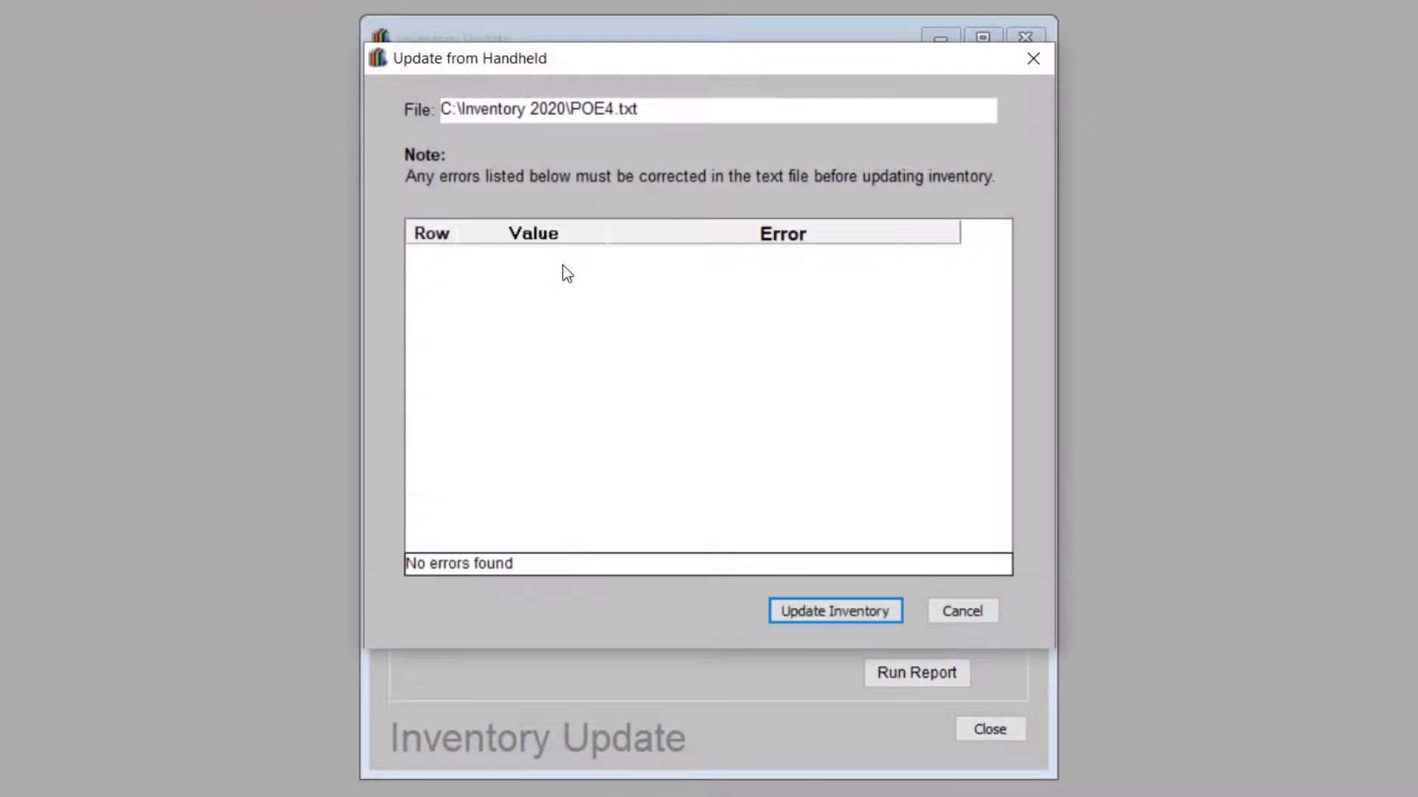
left_click(874, 615)
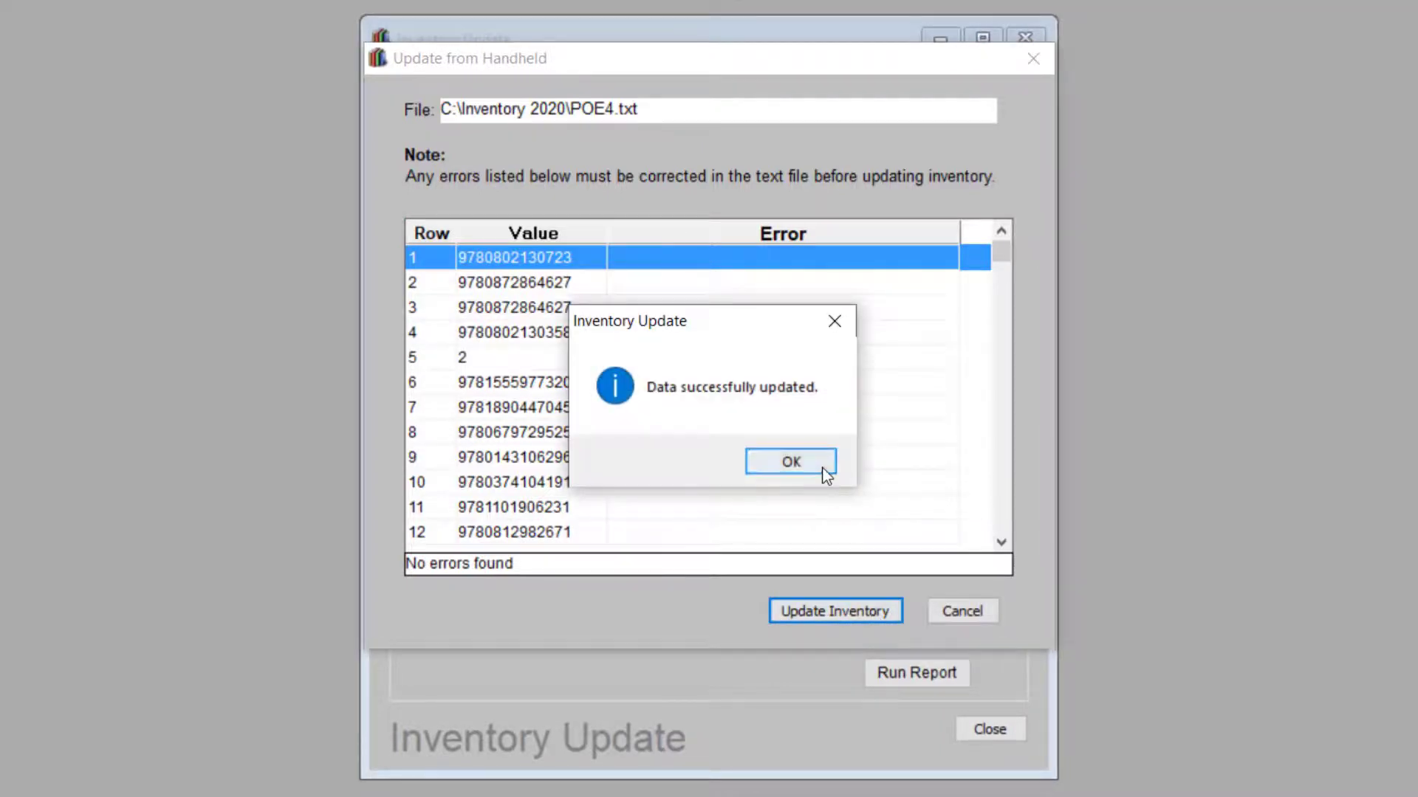
left_click(823, 470)
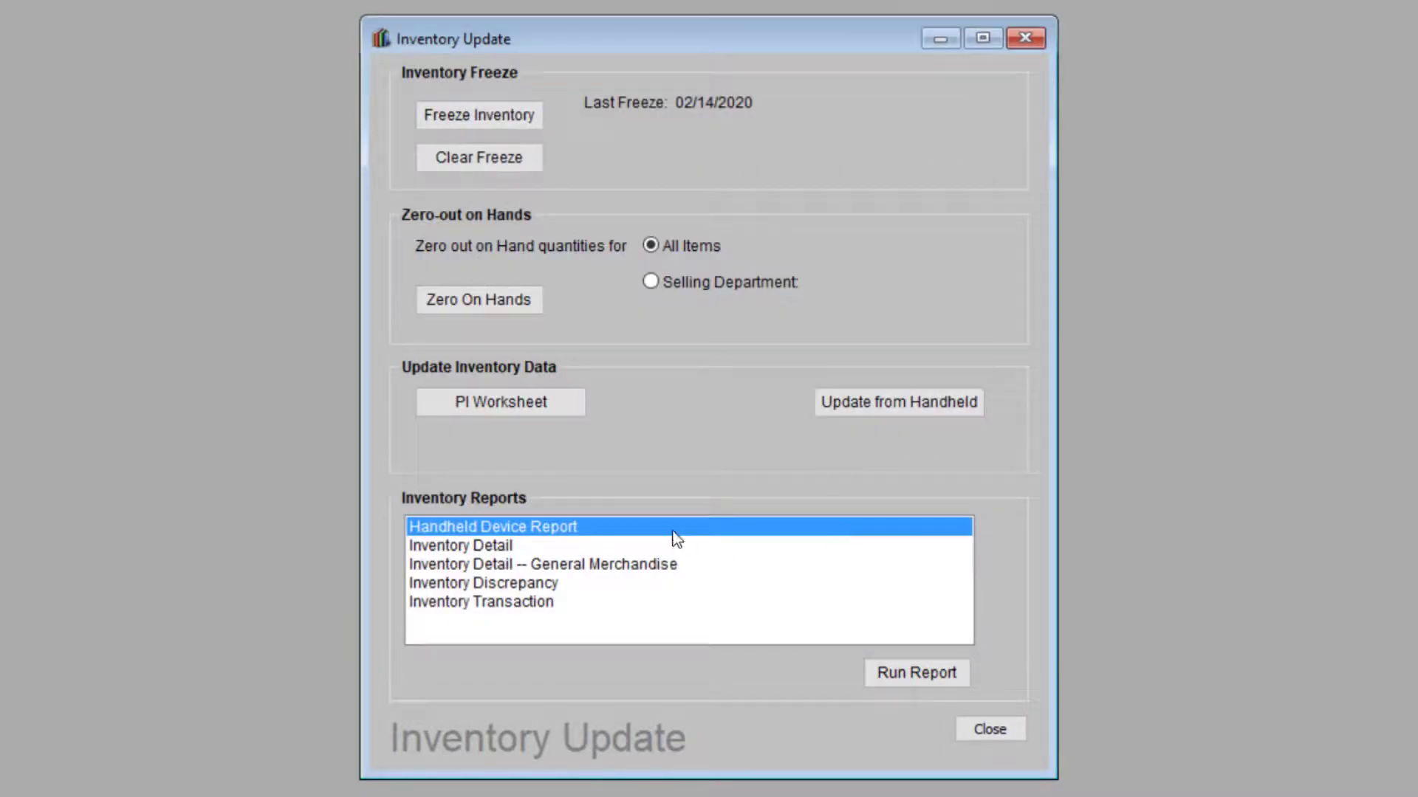
Run the Handheld Device Report for file name POE4.txt
left_click(906, 673)
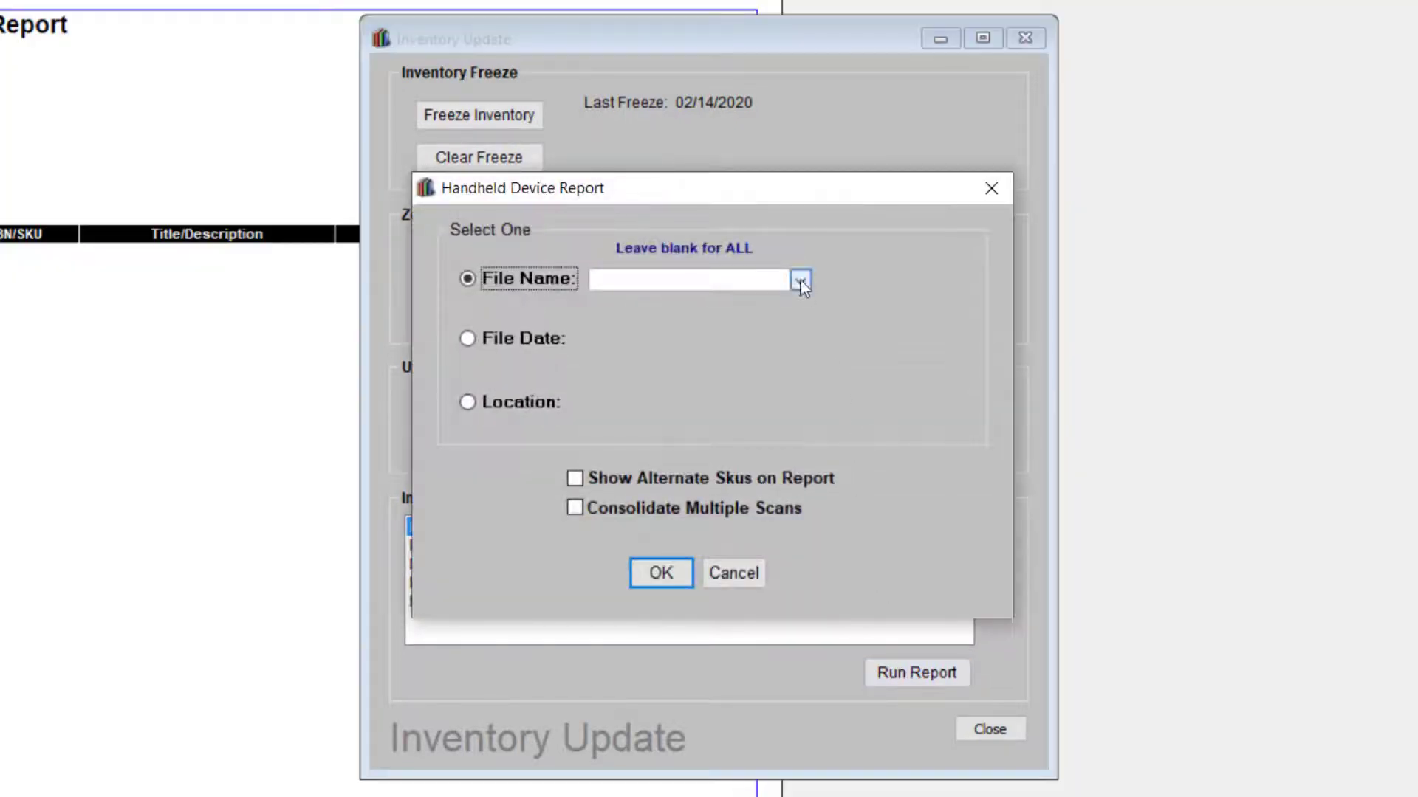
left_click(802, 281)
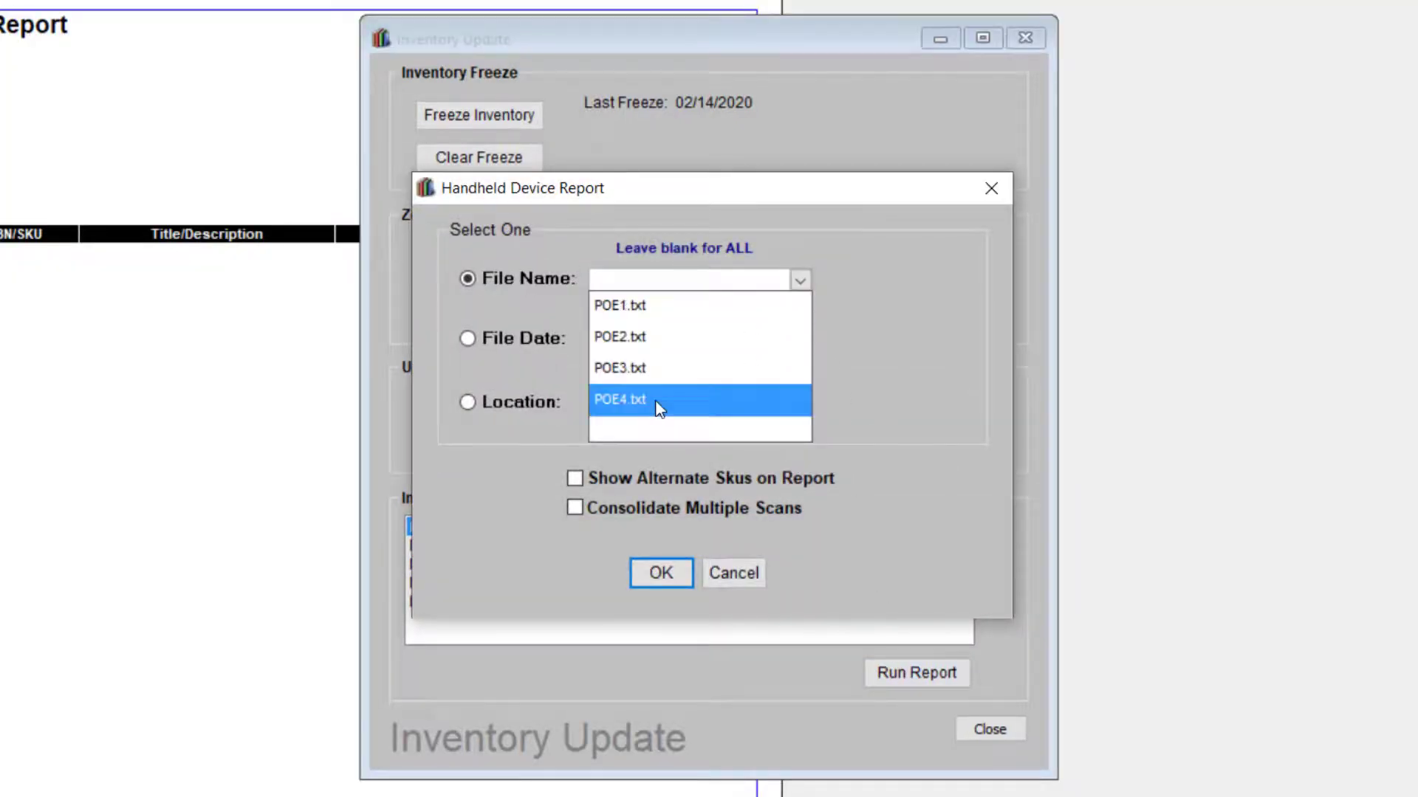
left_click(621, 399)
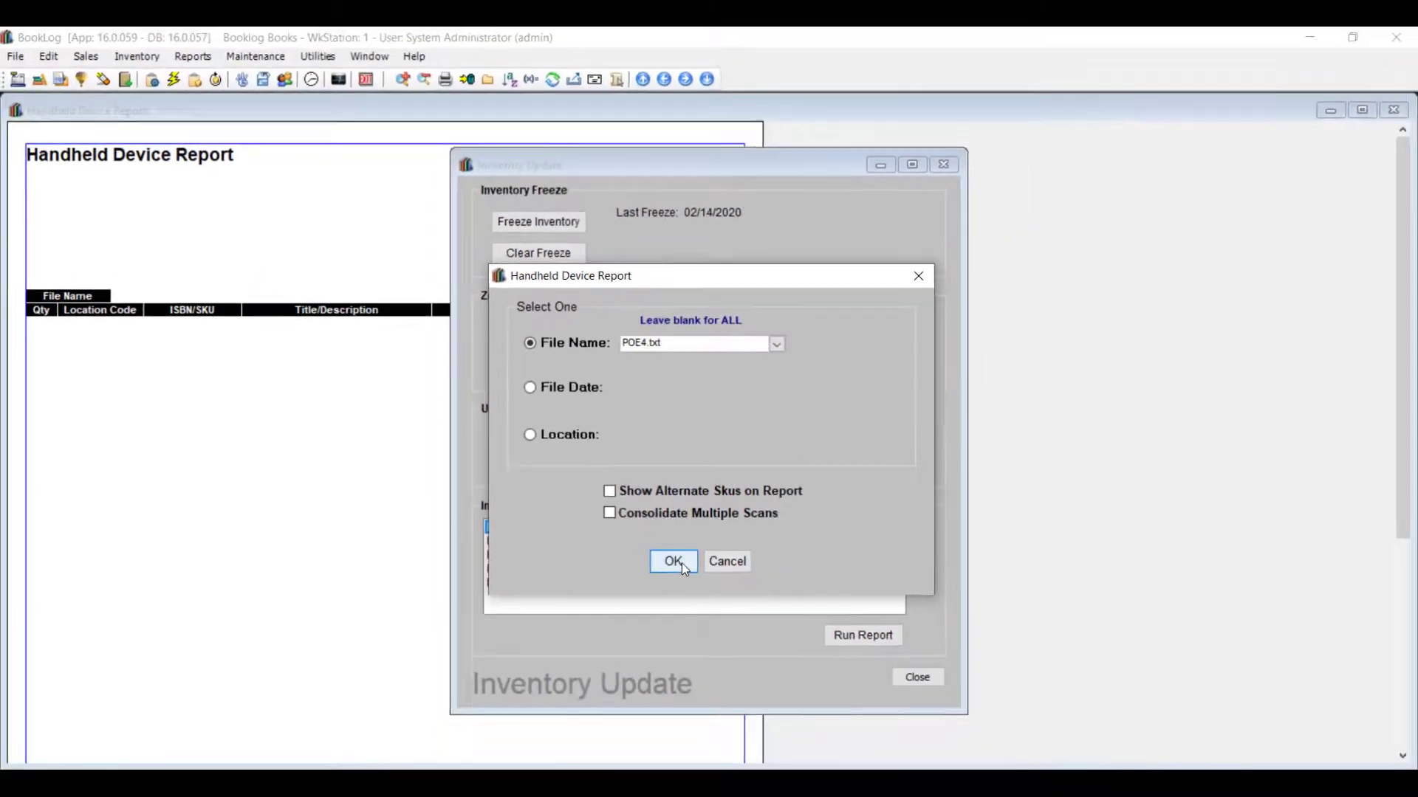
left_click(672, 562)
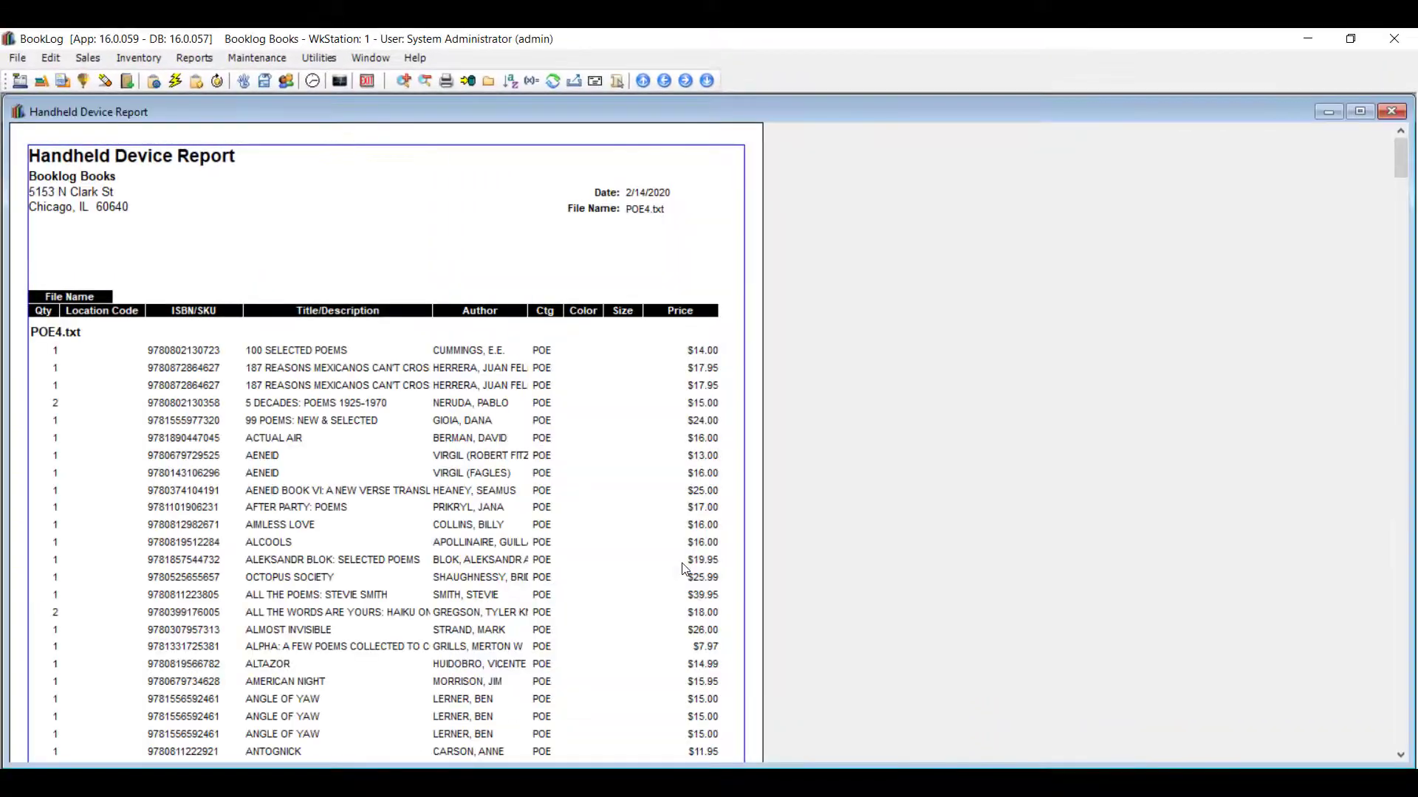
scroll(399, 464, "down", 5)
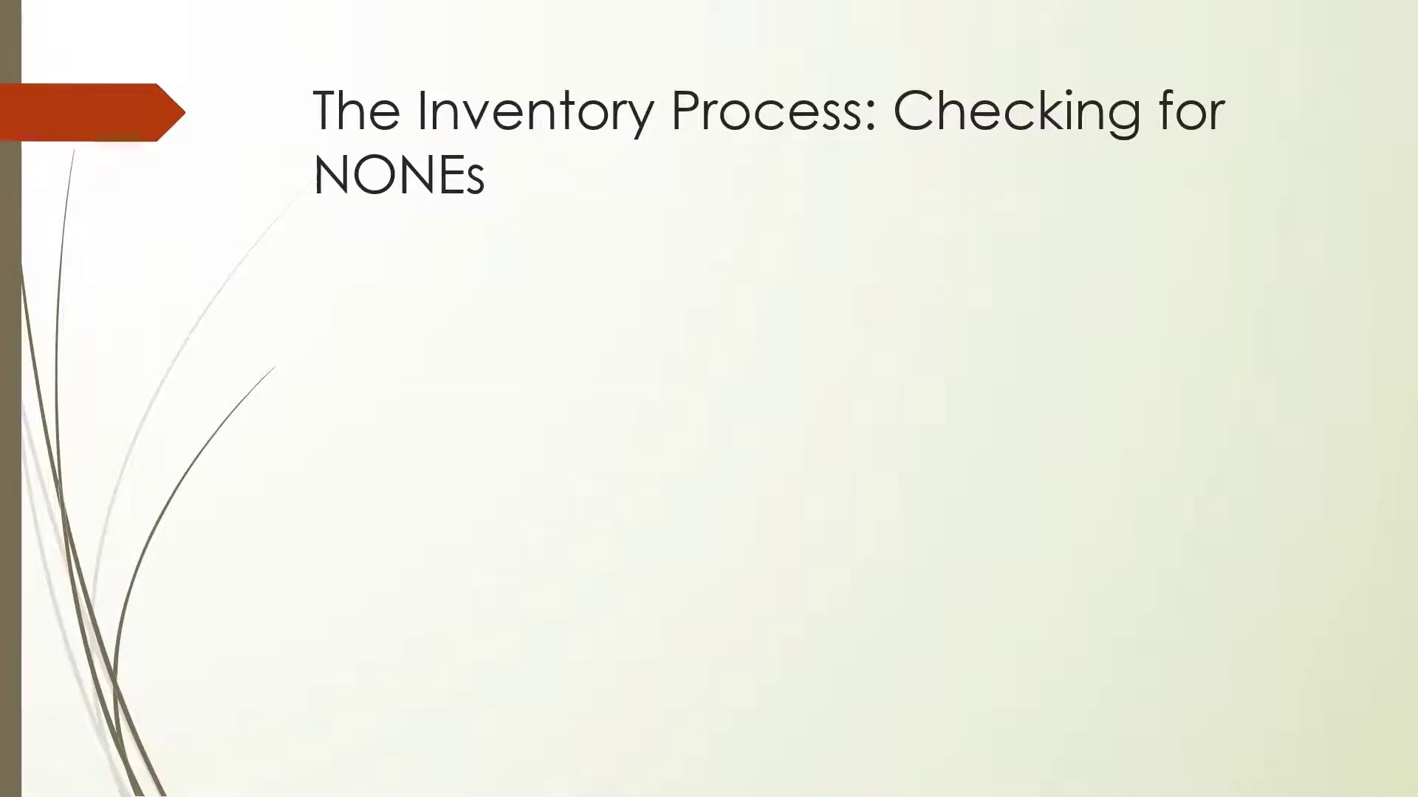
key("Right")
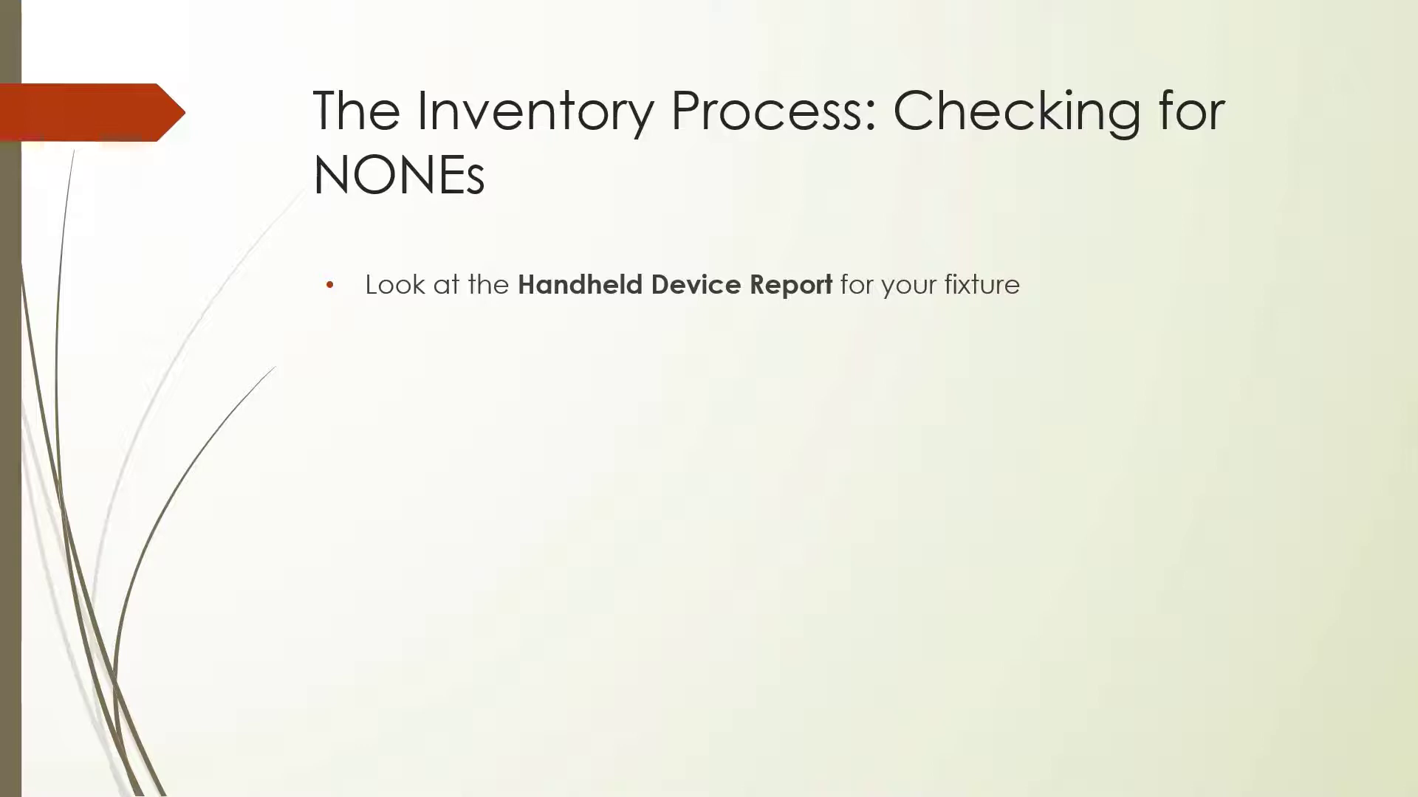
key("Right")
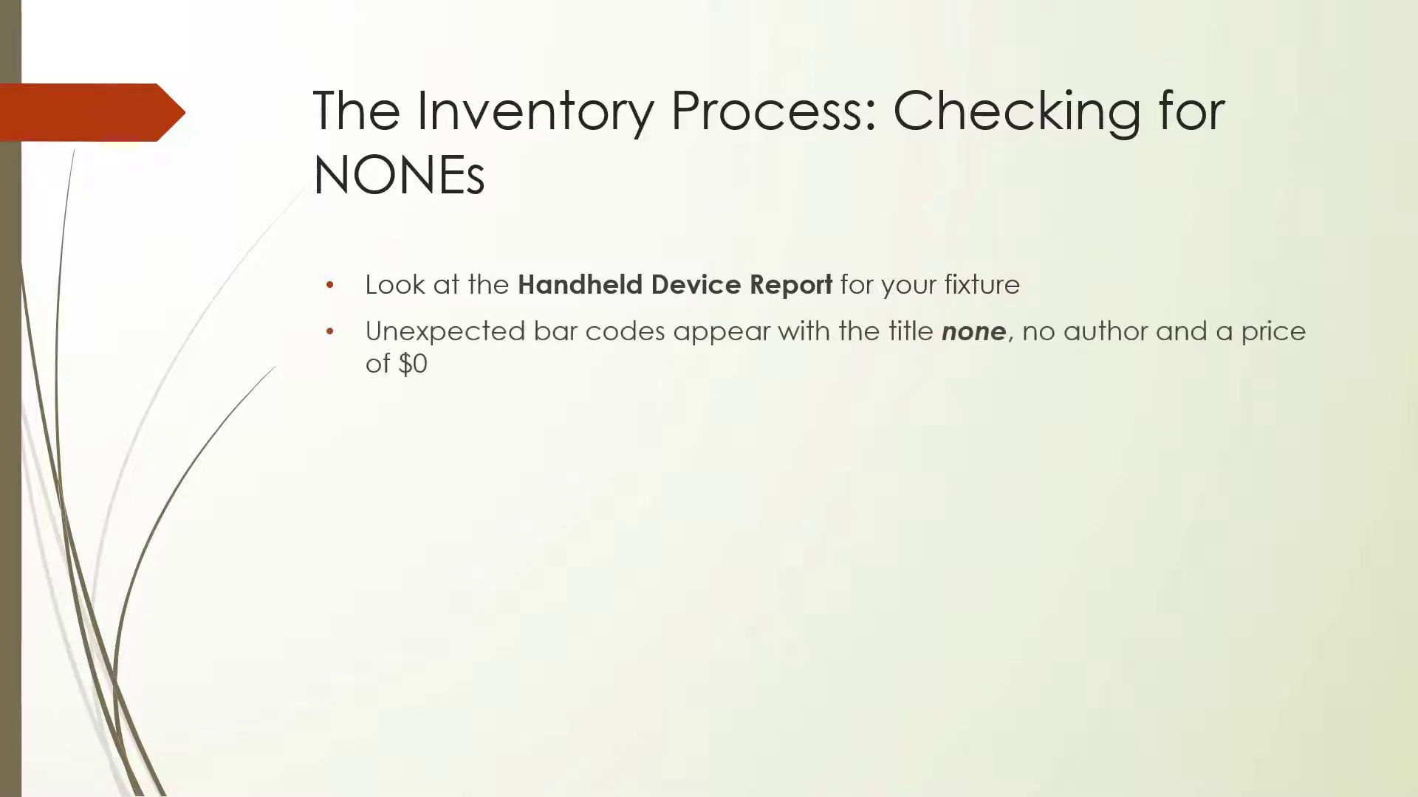